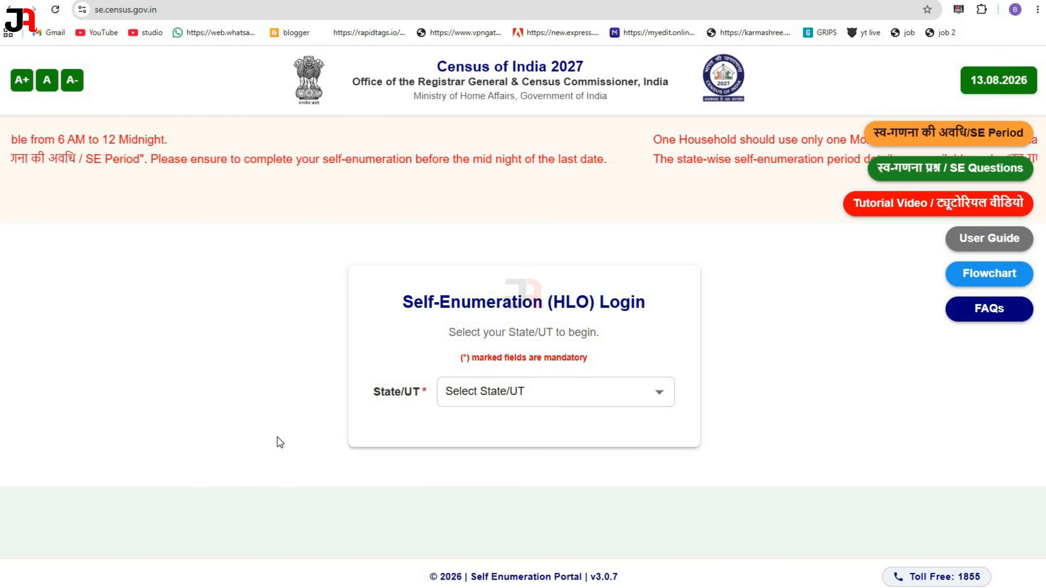
Step: Go back to the Self-Enumeration (HLO) login page on se.census.gov.in
key("alt+Left")
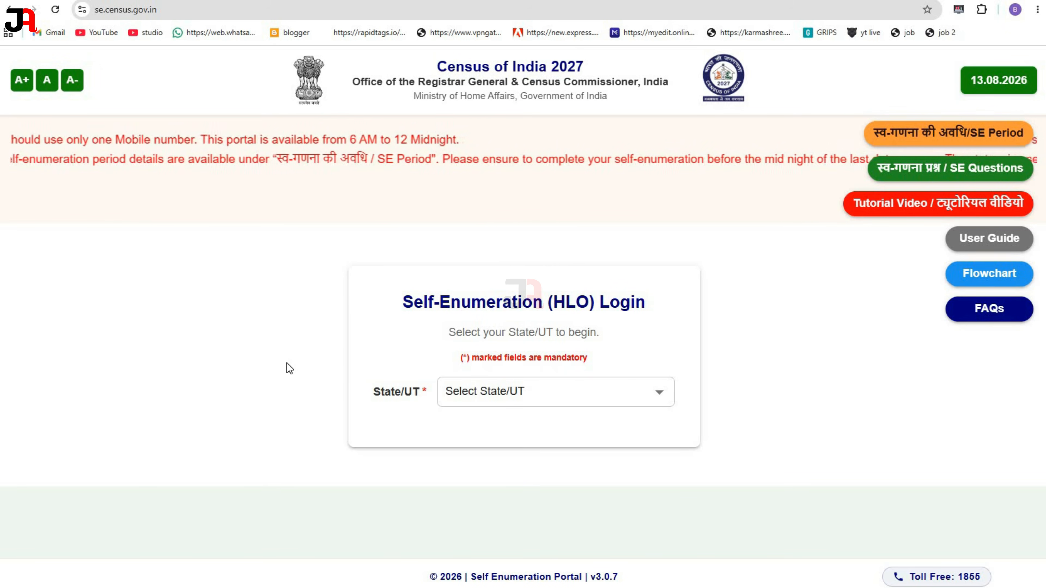
Step: Choose West Bengal as the State/UT and dismiss the welcome message
left_click(460, 396)
scroll(505, 505, "down", 6)
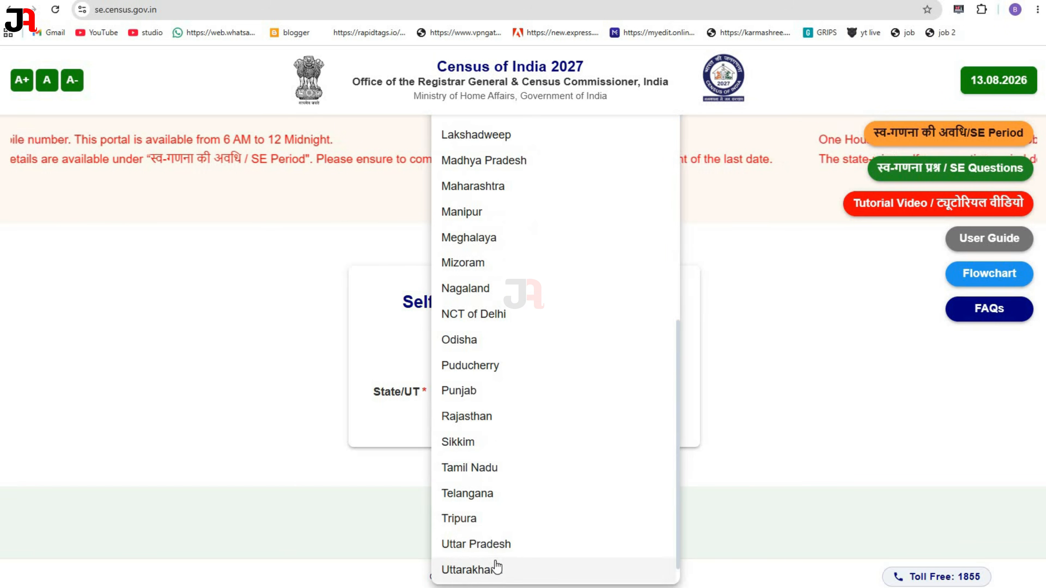
left_click(505, 561)
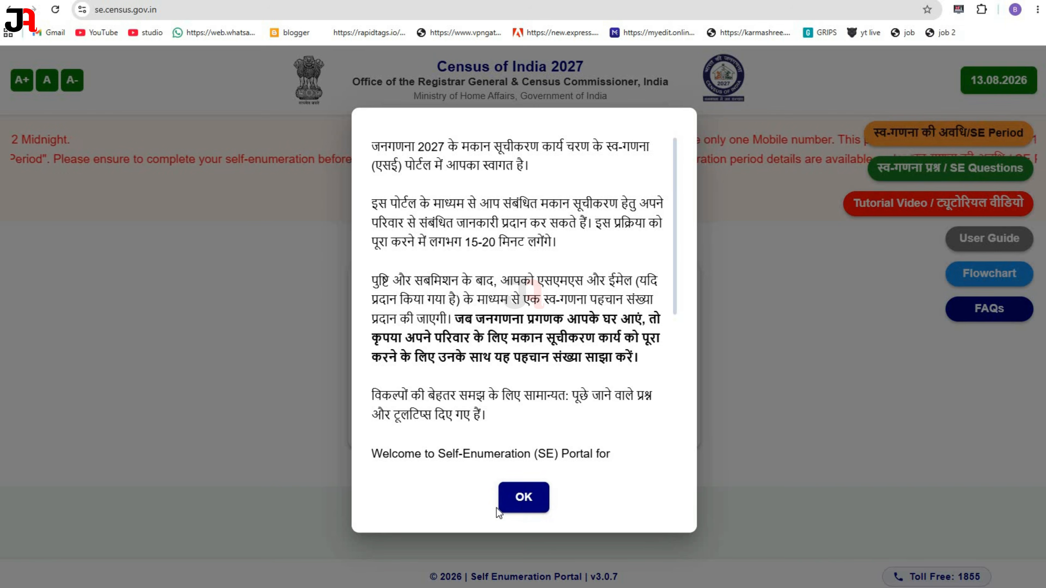
left_click(529, 498)
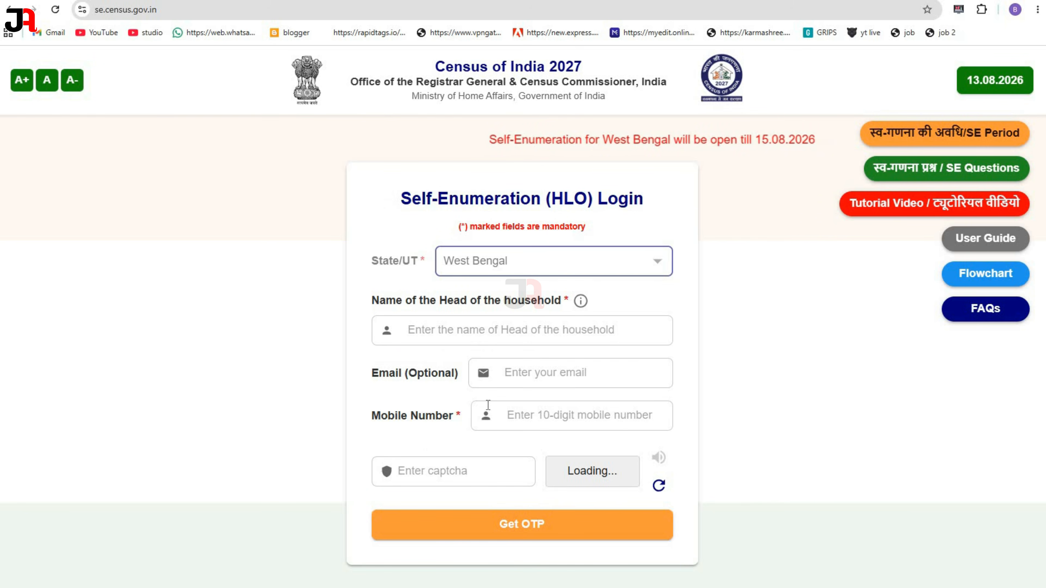
Step: Focus the Mobile Number field, closing the saved-number suggestions
scroll(448, 304, "down", 1)
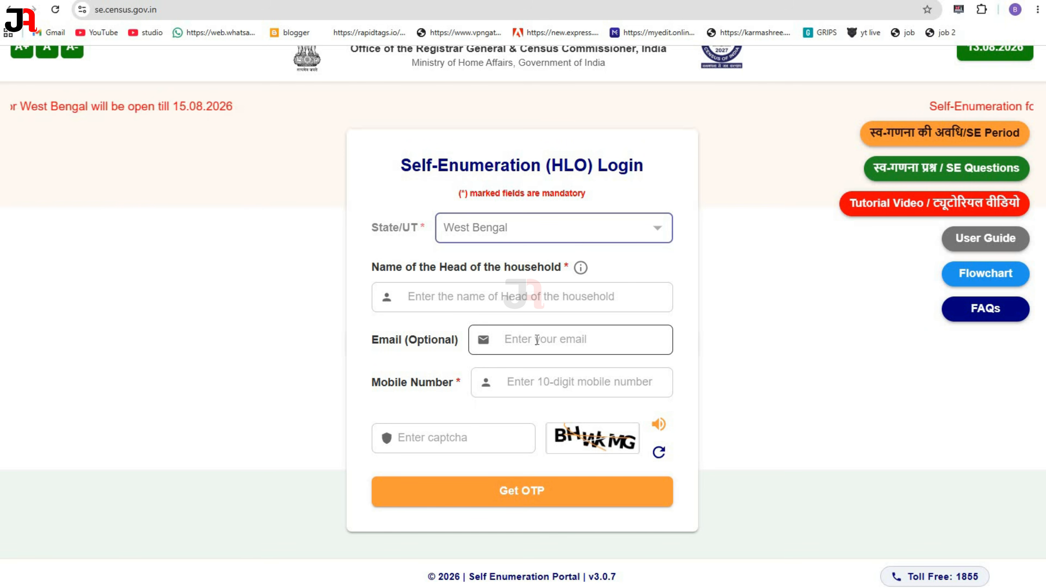
left_click(543, 385)
left_click(512, 407)
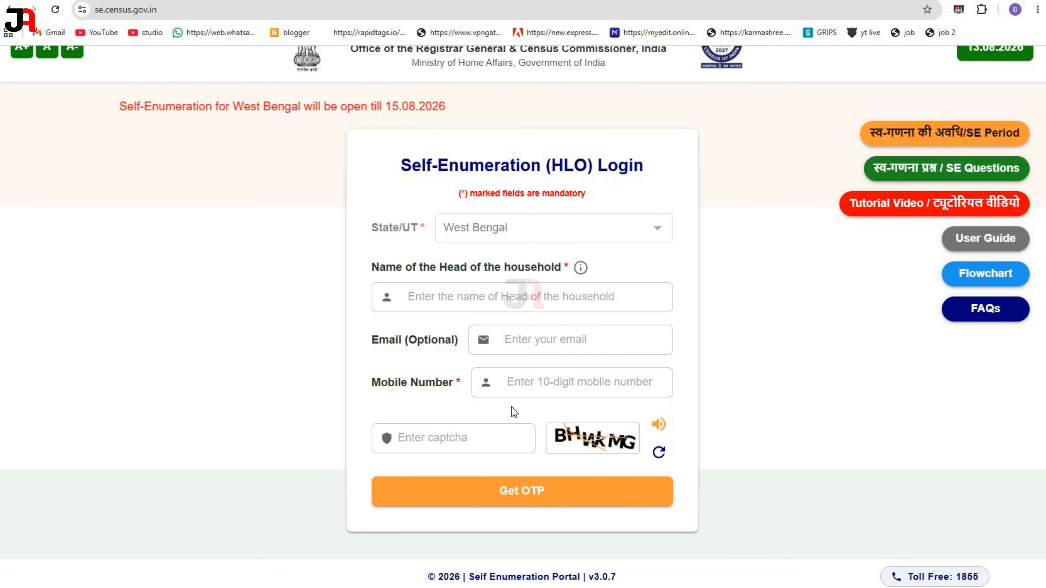
Step: Enter the household head's name, mobile number and captcha, then get an OTP and acknowledge the success message
left_click(417, 298)
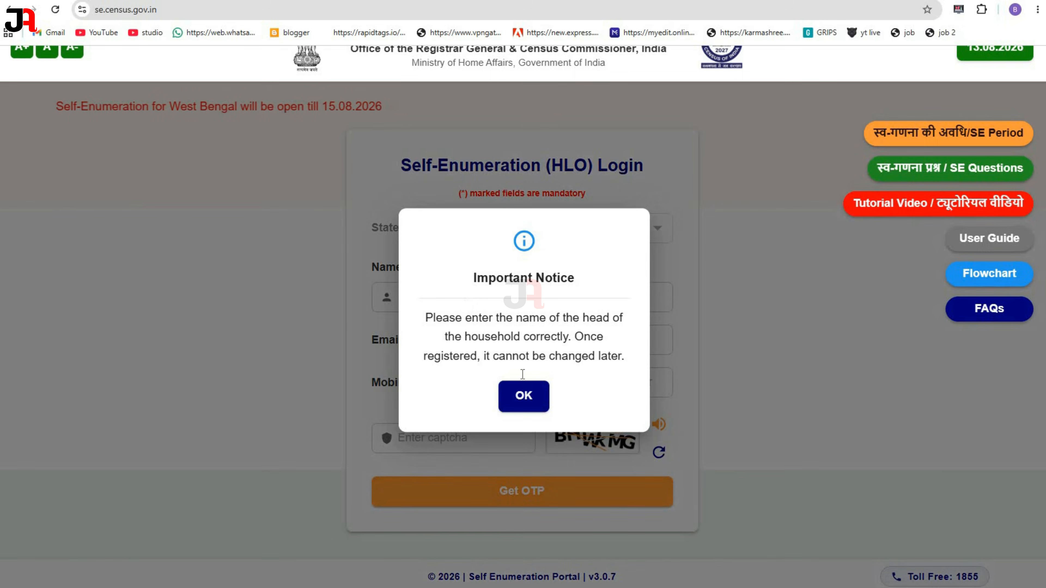
left_click(520, 392)
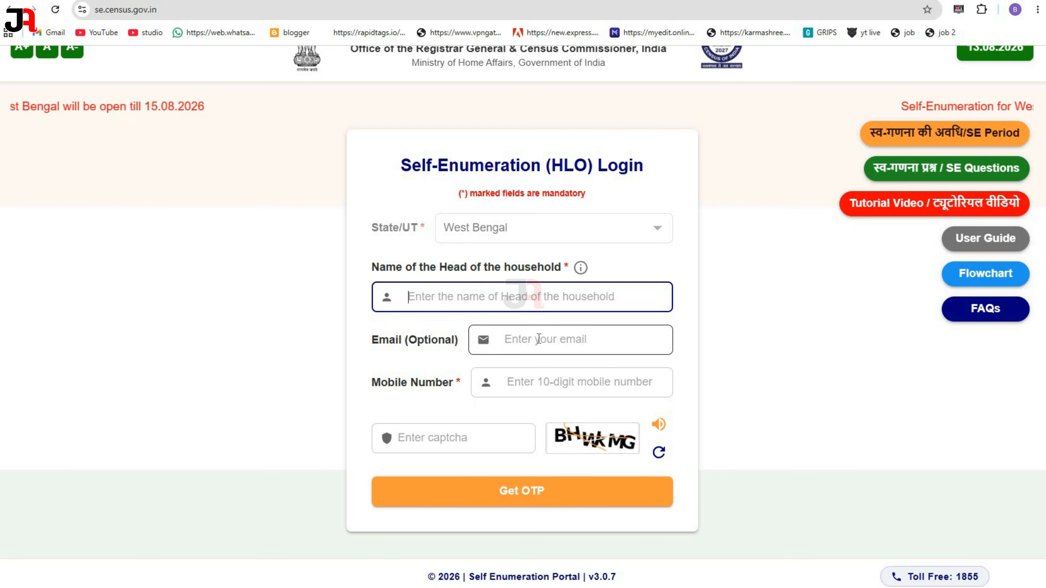
left_click(533, 384)
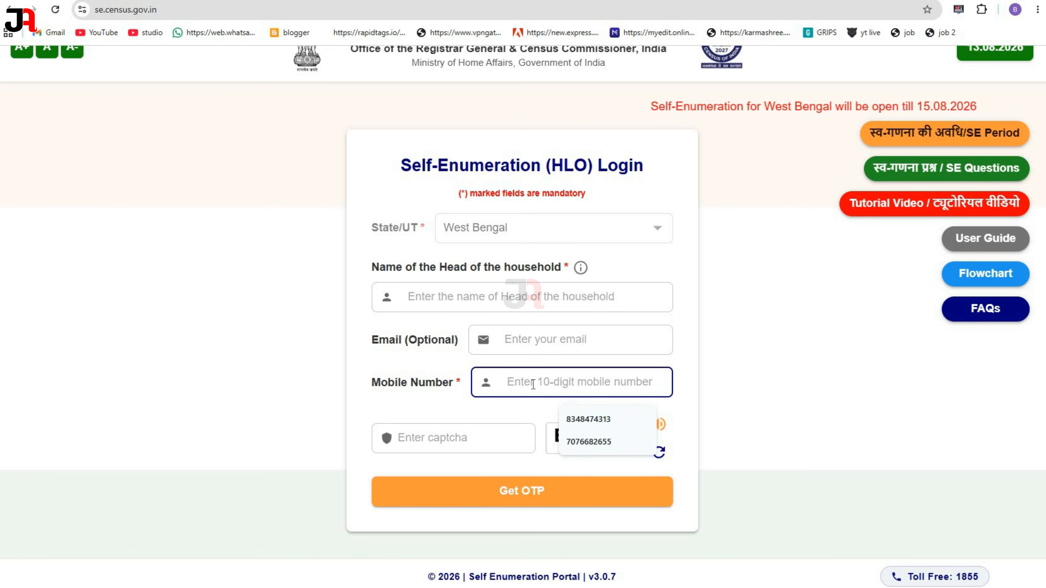
left_click(518, 407)
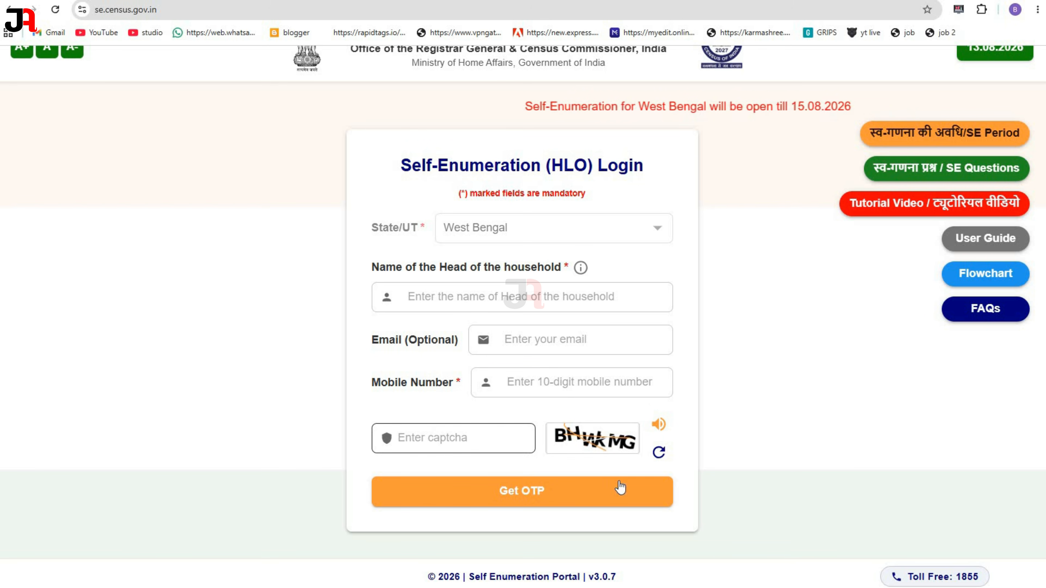
left_click(563, 499)
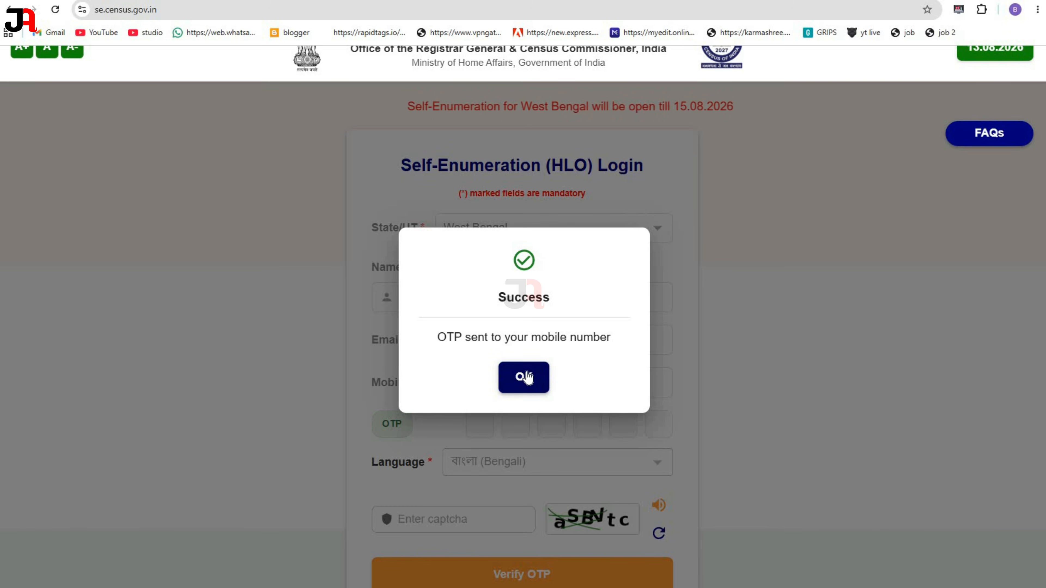
left_click(527, 375)
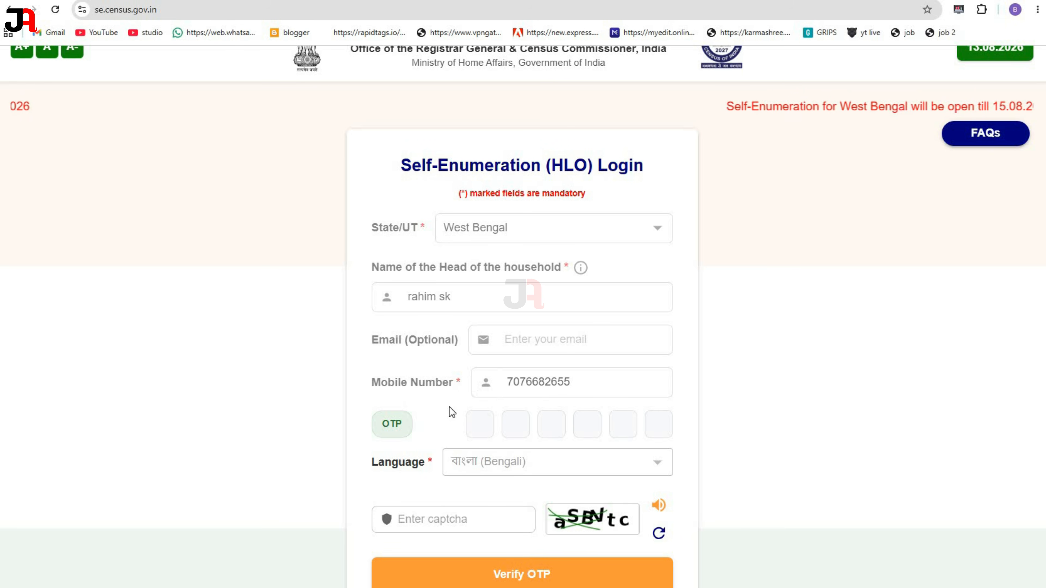
Step: Enter the six-digit OTP and captcha, then verify it to log in
left_click(475, 417)
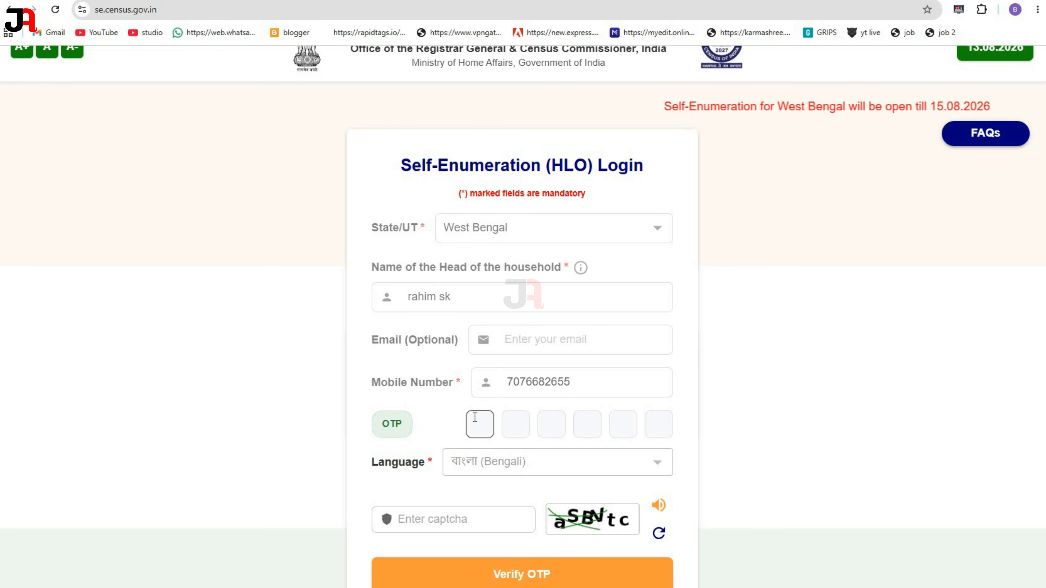
left_click(479, 422)
left_click(520, 461)
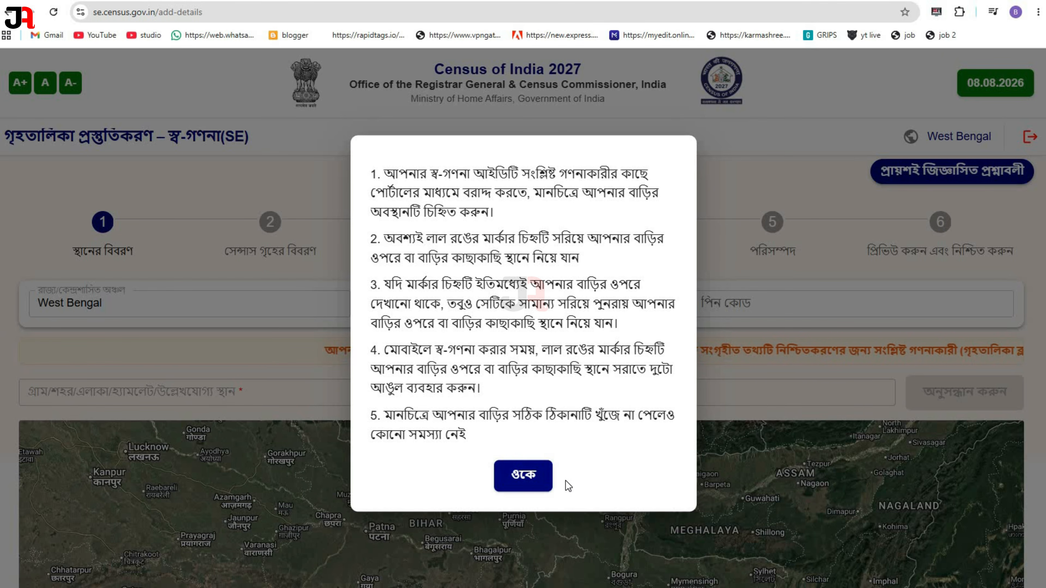
Step: Dismiss the map instructions, search 'mu' to pick Murshidabad as district, and move to the PIN code
left_click(530, 478)
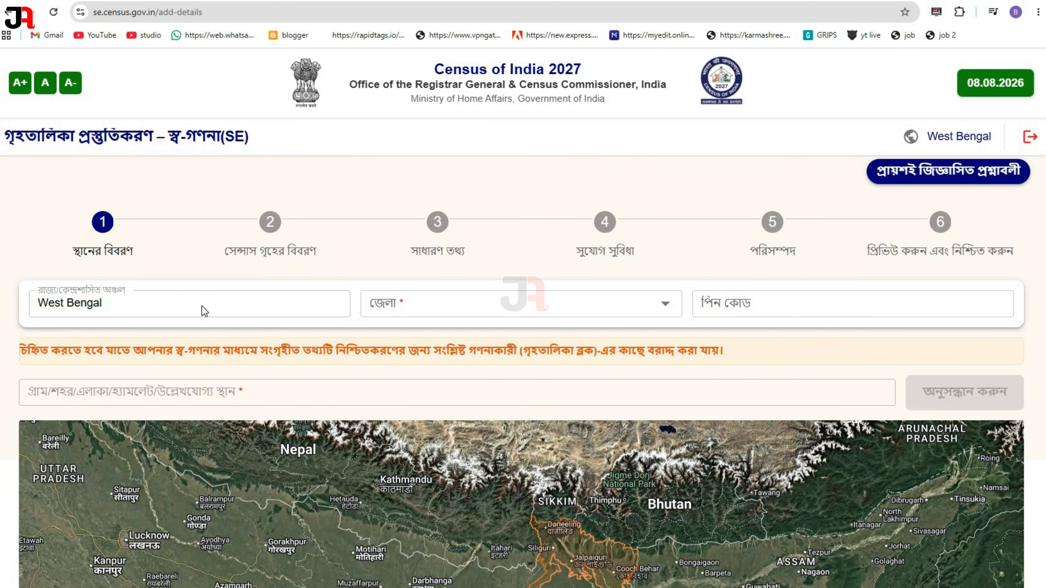
left_click(402, 305)
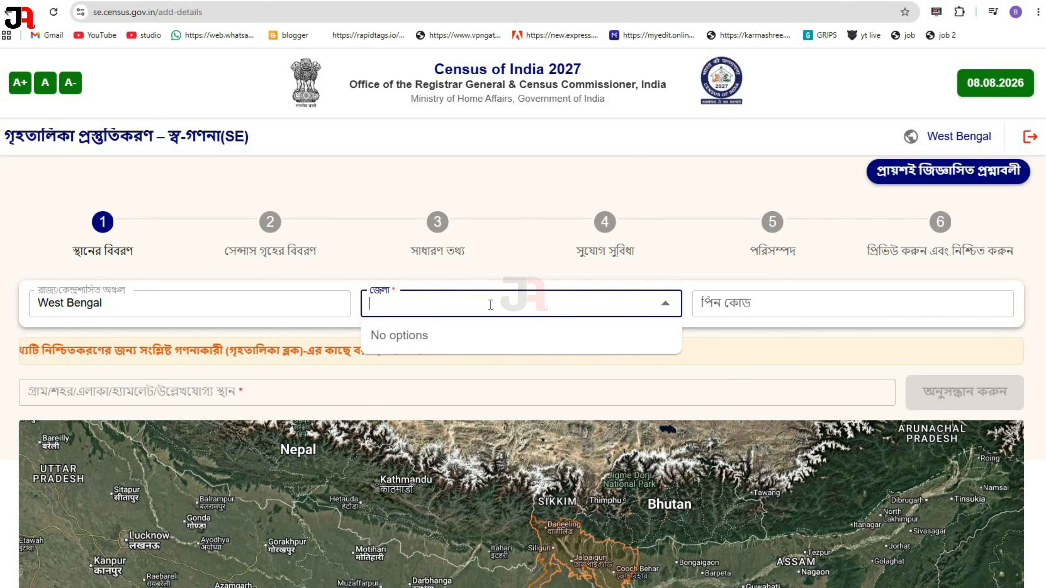
type("mu")
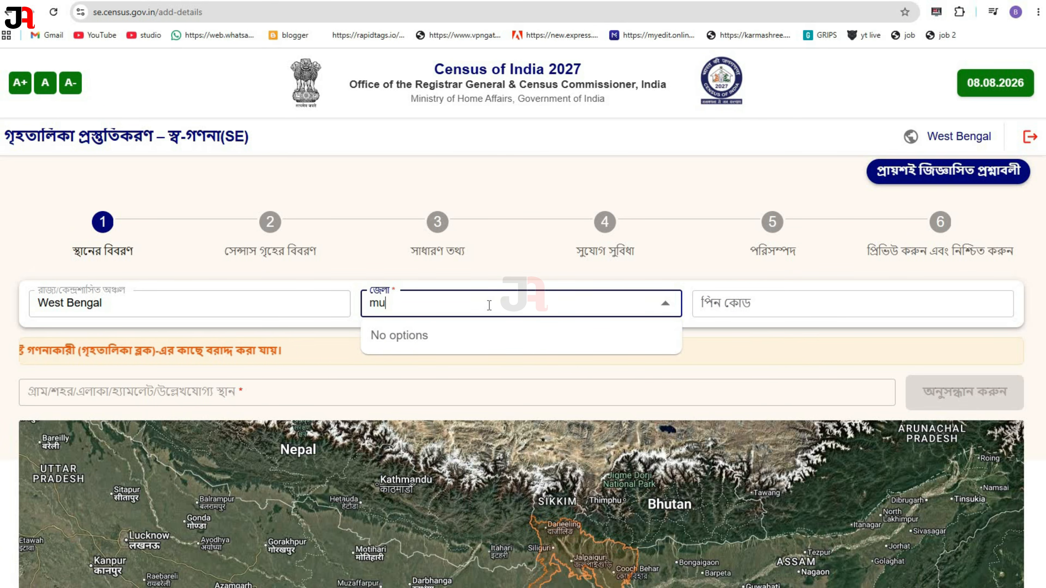
left_click(756, 308)
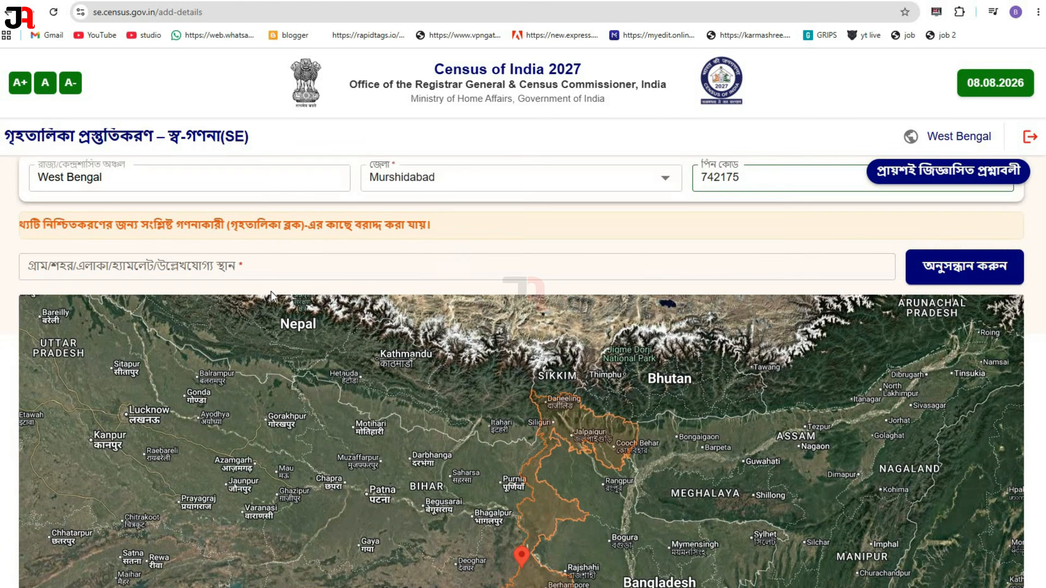
scroll(272, 289, "down", 3)
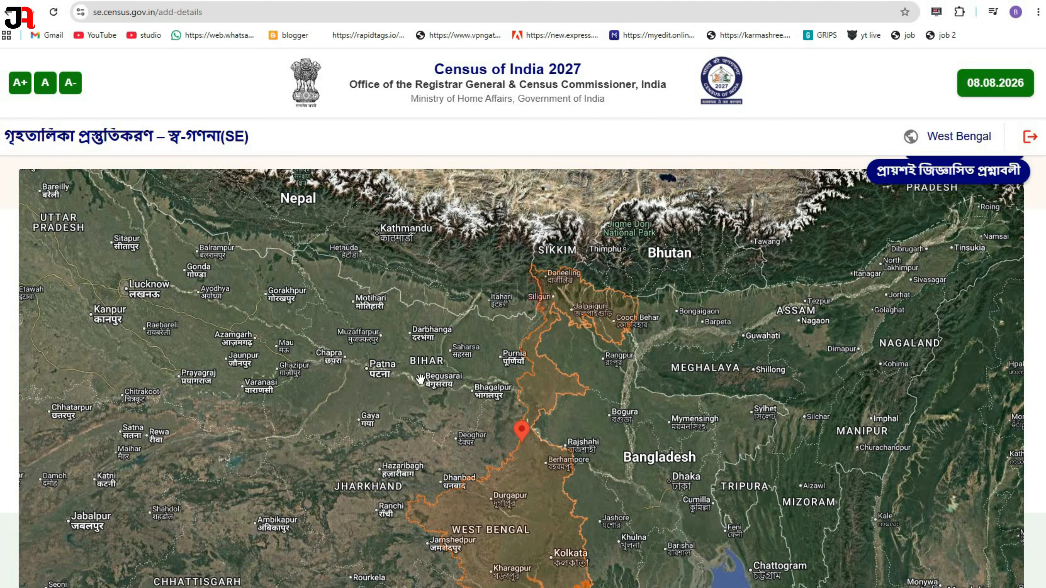
scroll(421, 380, "up", 2)
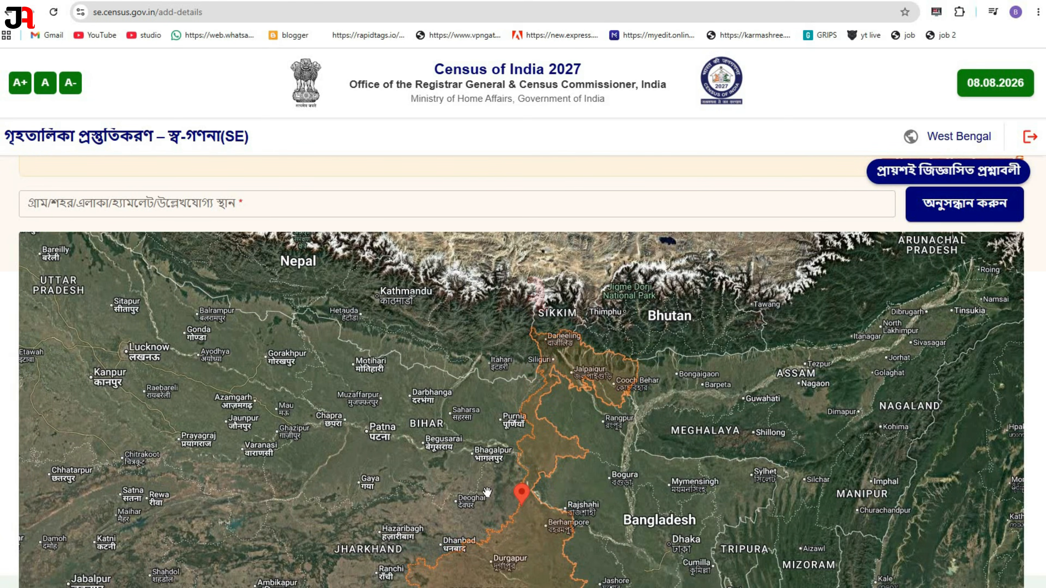
Step: Search 'trimohini' and select 'Trimohini, bajar, Murshidabad' to centre the map there
left_click(59, 203)
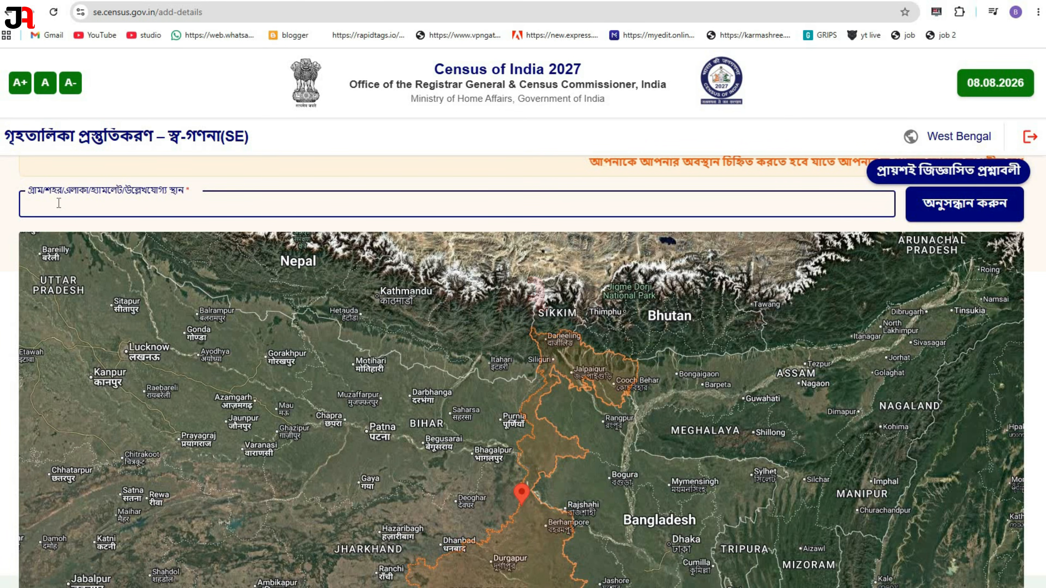
type("trimohini")
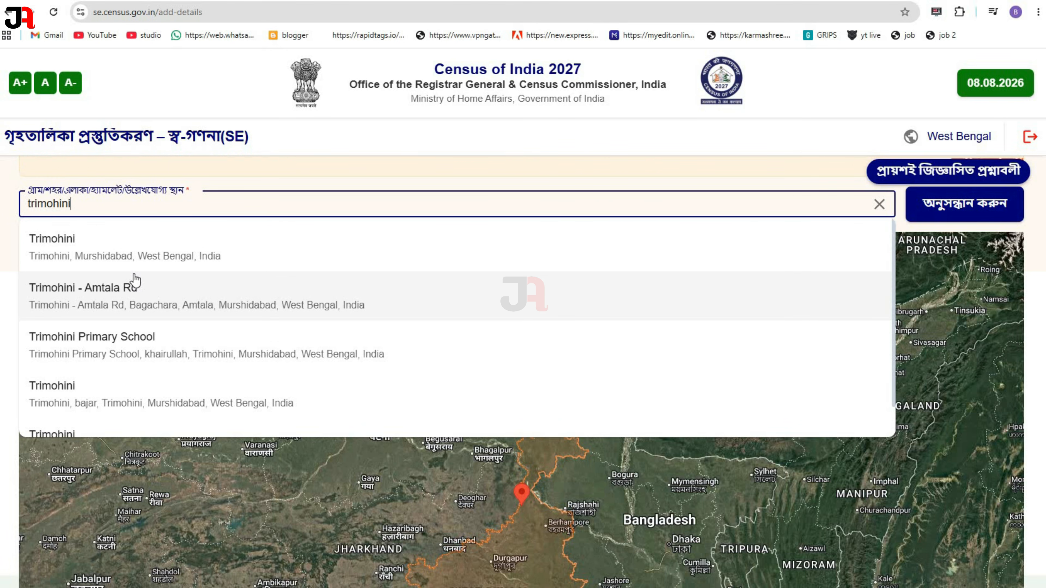
scroll(109, 297, "down", 5)
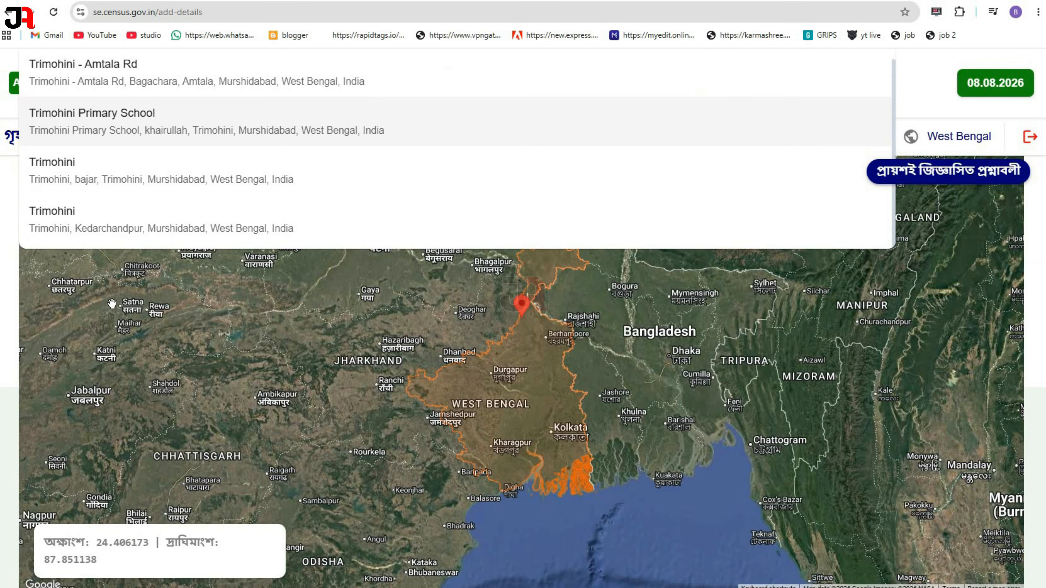
scroll(119, 272, "up", 5)
left_click(129, 258)
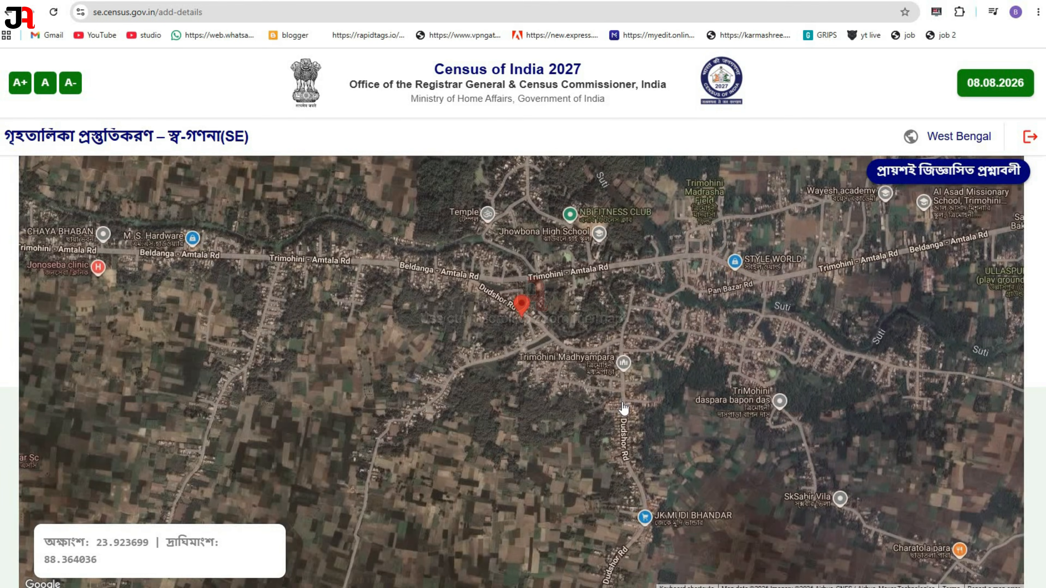
Step: Place the home pin near the house on the satellite map
scroll(624, 407, "up", 2)
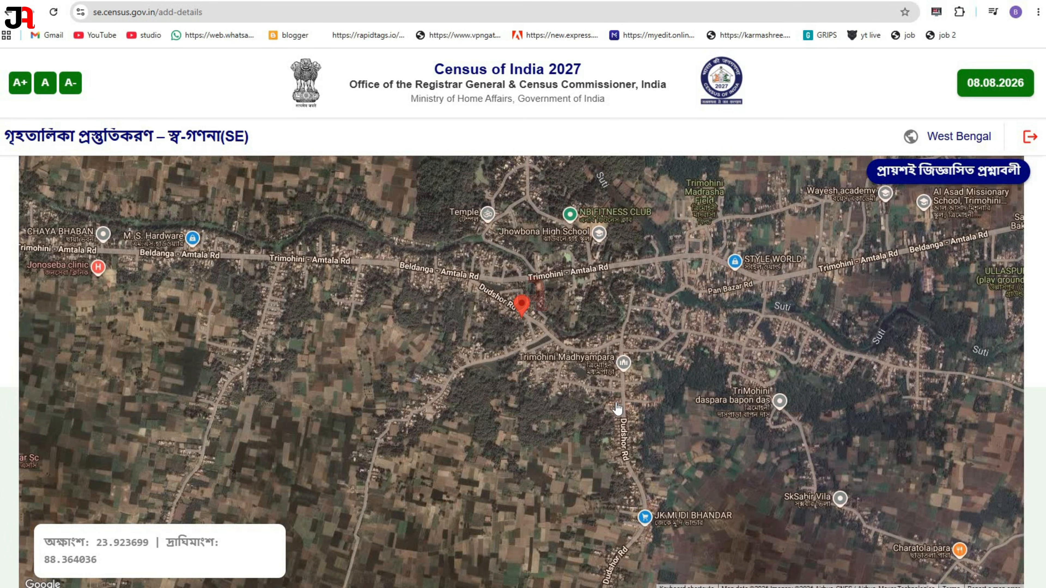
left_click(618, 406)
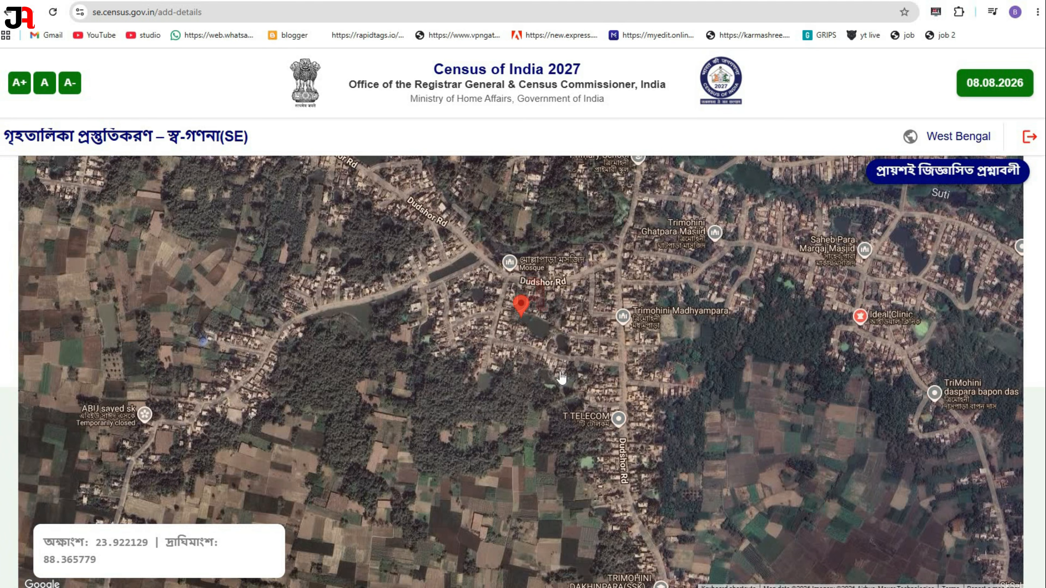
scroll(560, 379, "down", 2)
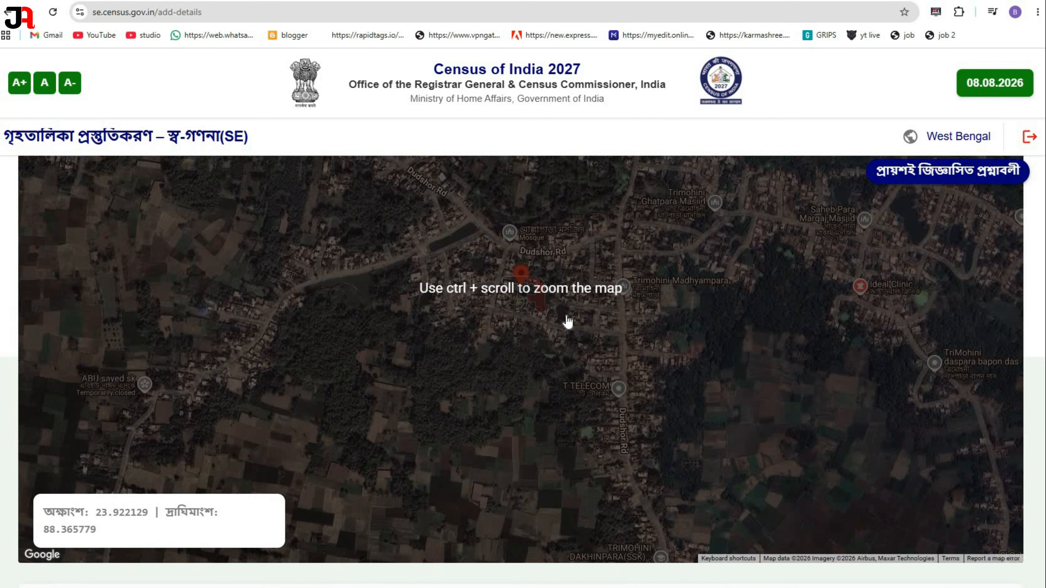
scroll(563, 350, "up", 2)
left_click_drag(566, 372, 564, 380)
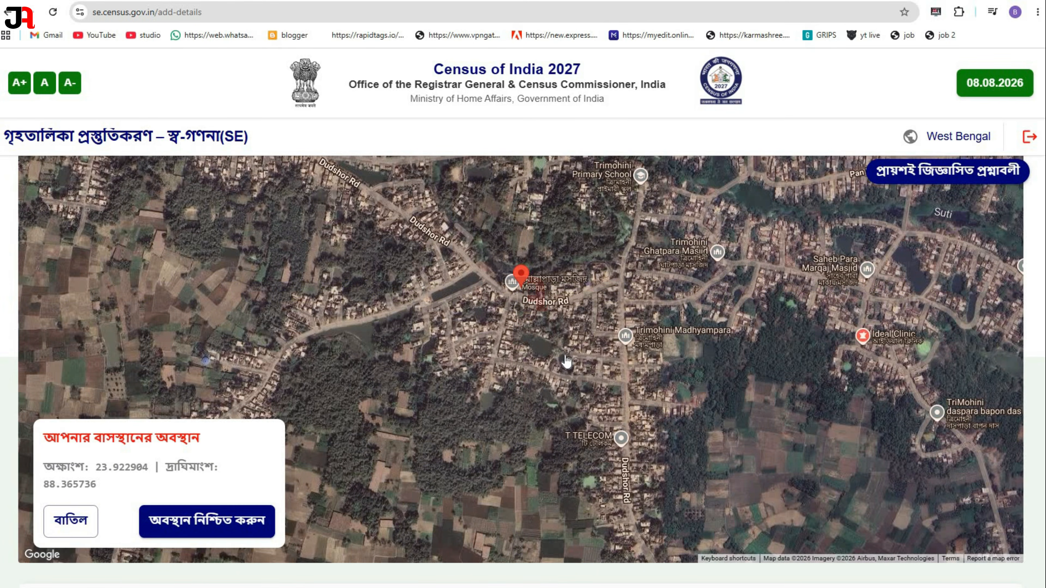
scroll(576, 358, "down", 2)
scroll(577, 359, "up", 2)
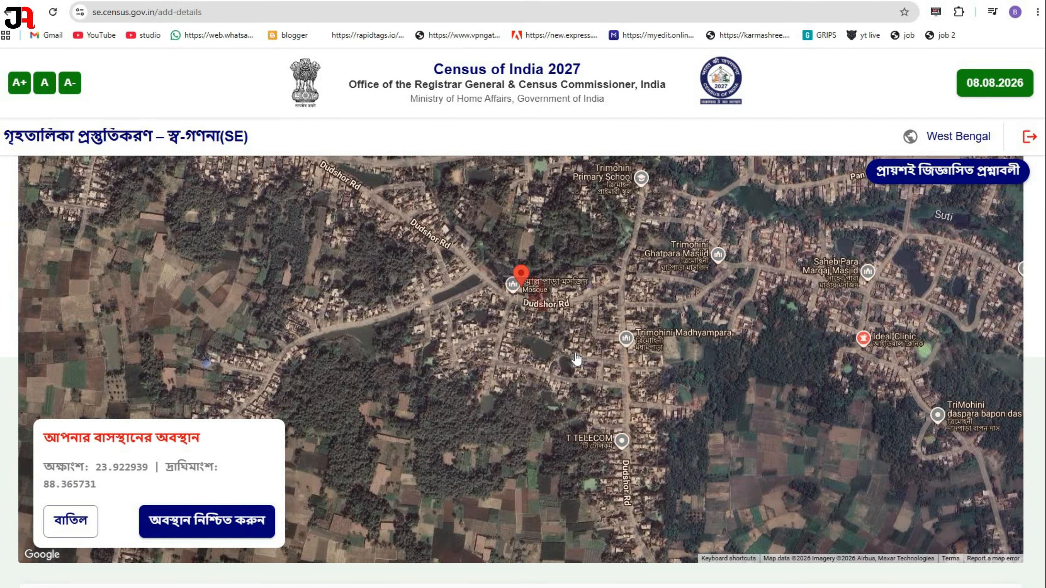
scroll(577, 358, "up", 2)
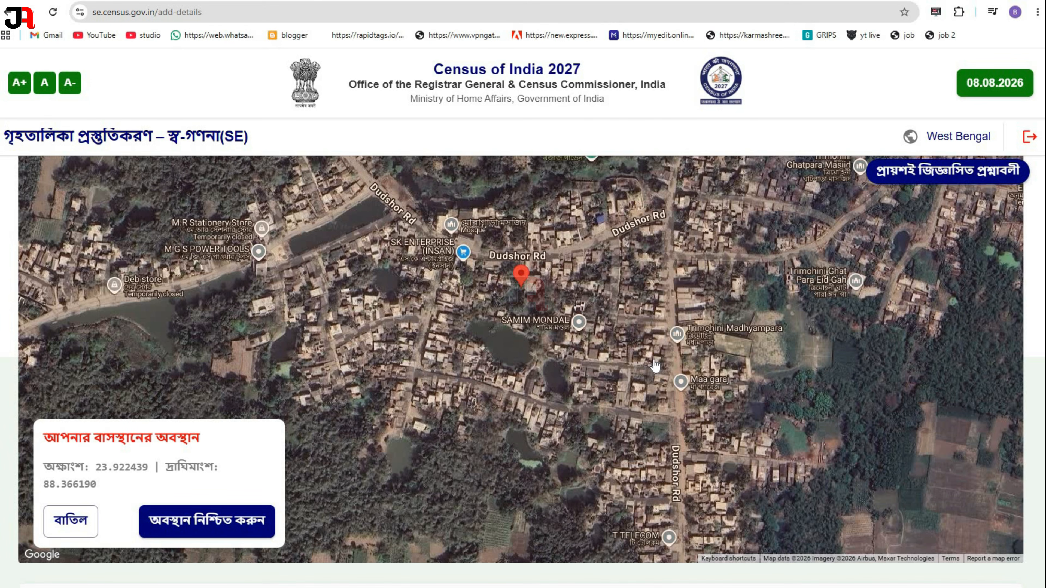
left_click_drag(672, 377, 549, 327)
left_click_drag(654, 393, 585, 342)
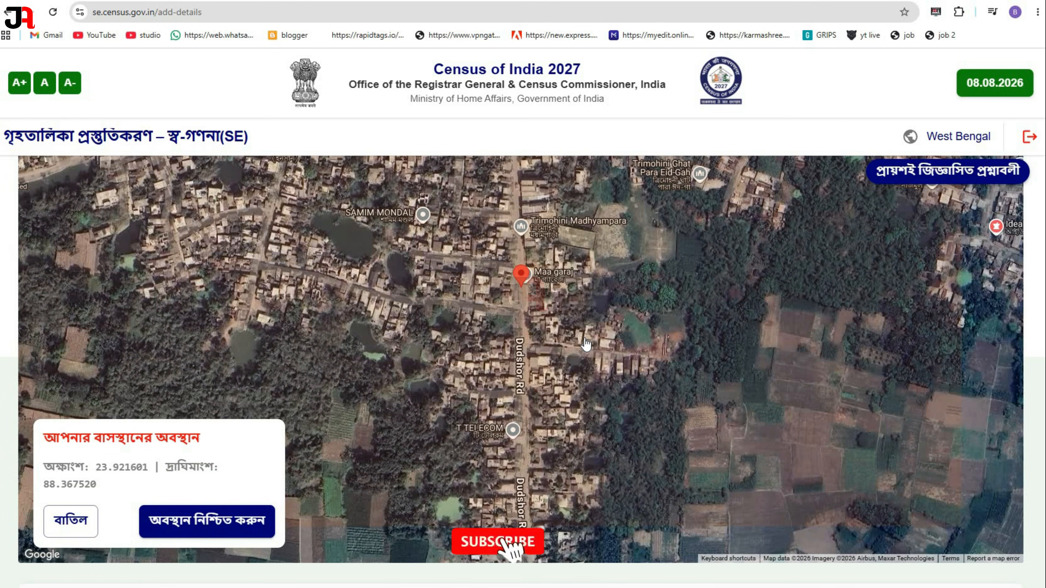
scroll(543, 332, "up", 2)
left_click_drag(597, 385, 591, 355)
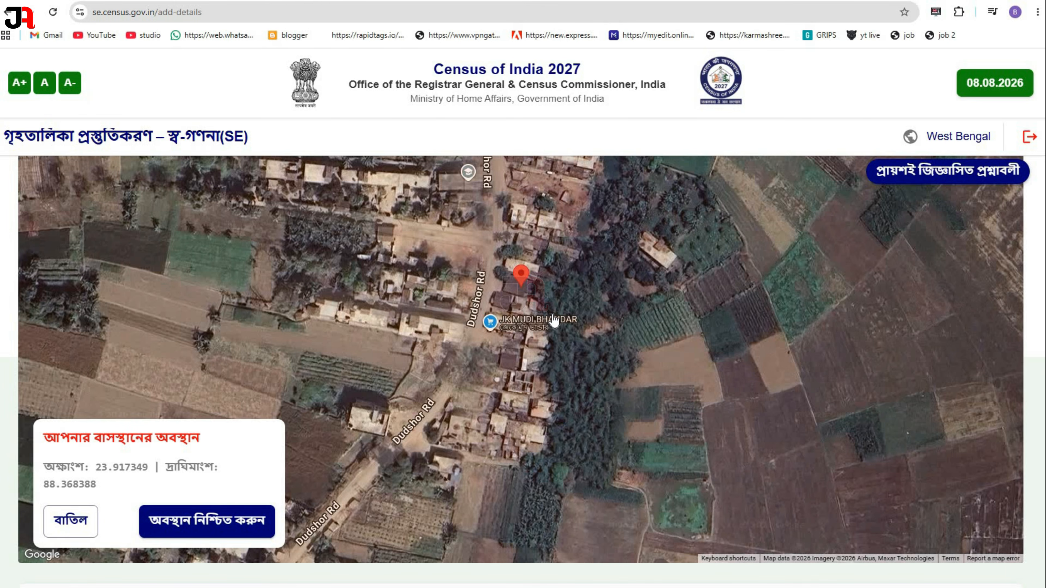
mouse_move(564, 362)
left_mouse_down()
mouse_move(565, 349)
mouse_move(557, 355)
left_mouse_up()
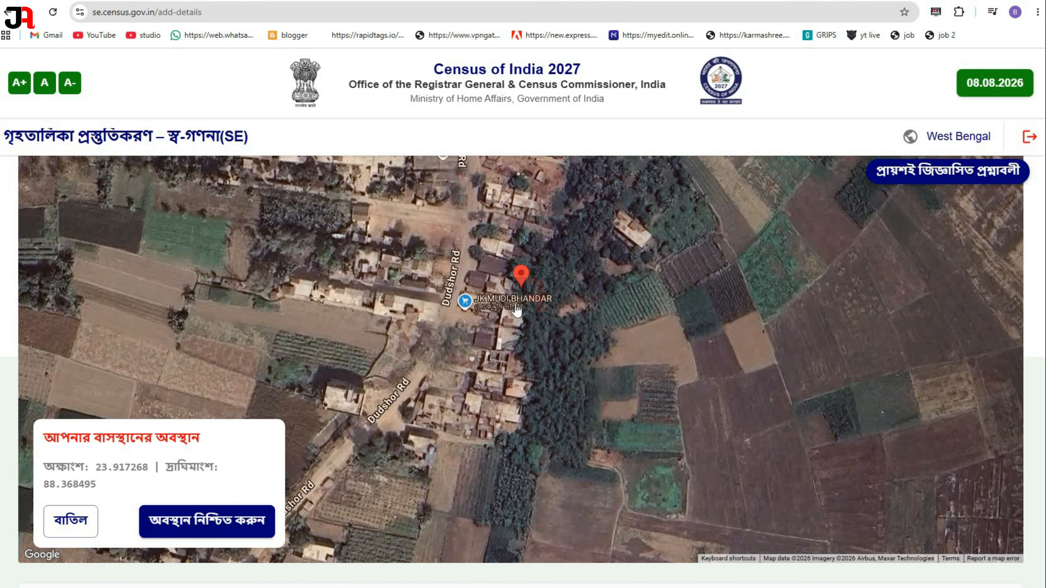
Step: Confirm the pinned location, save it, and accept the West Bengal, Murshidabad confirmation
left_click(233, 529)
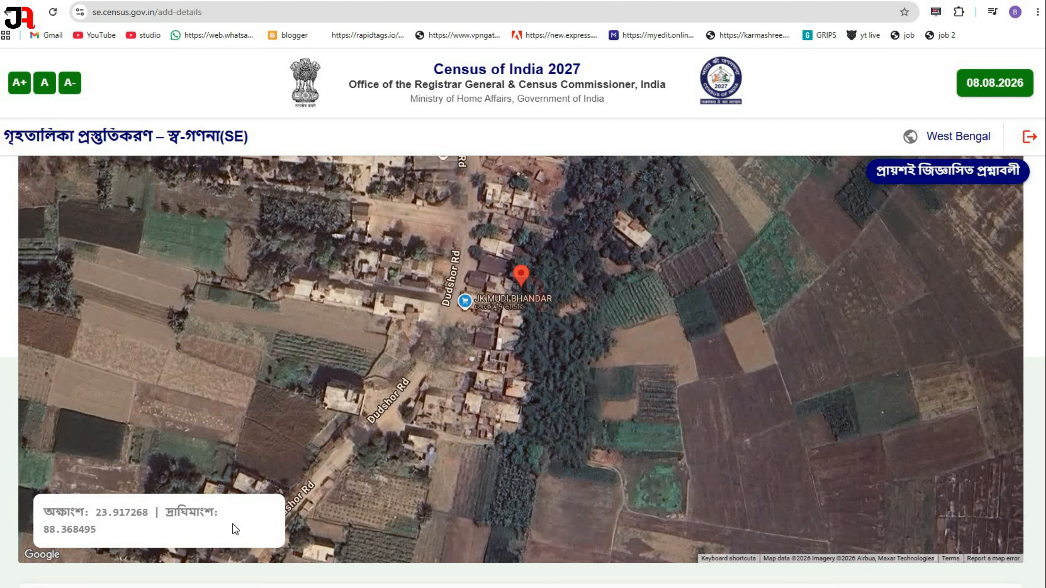
scroll(389, 546, "down", 2)
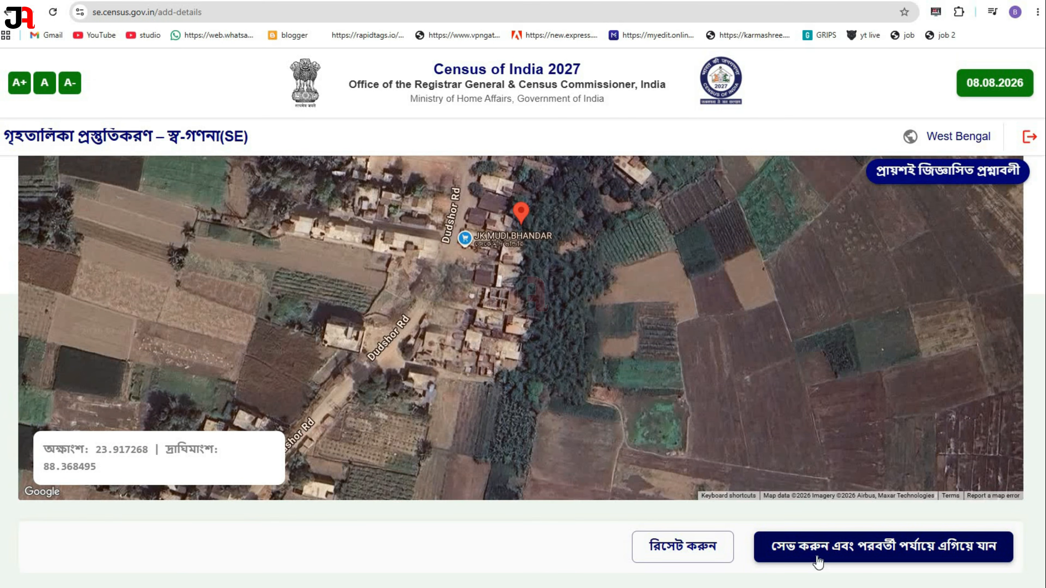
left_click(953, 557)
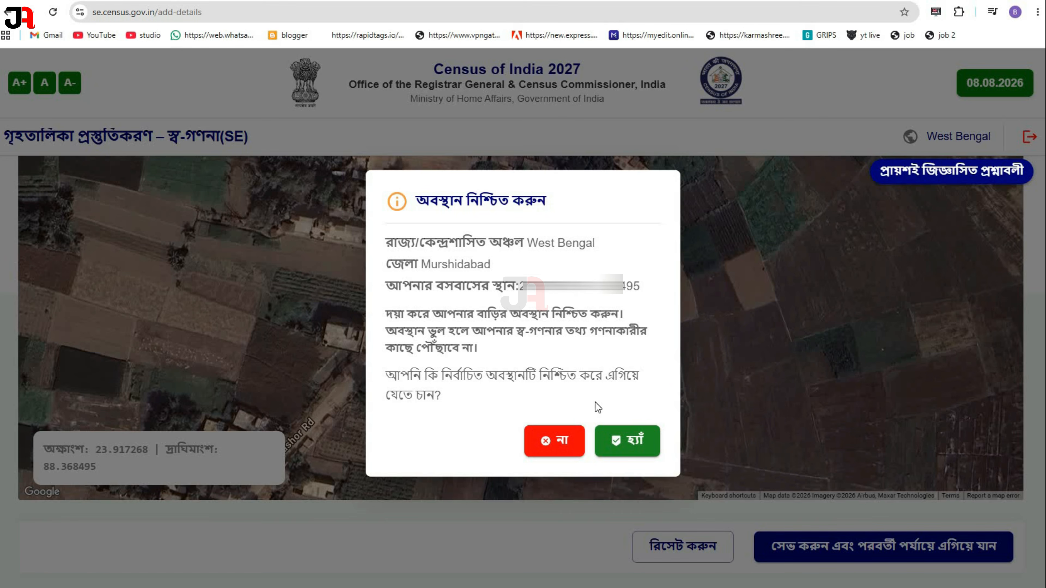
left_click(619, 435)
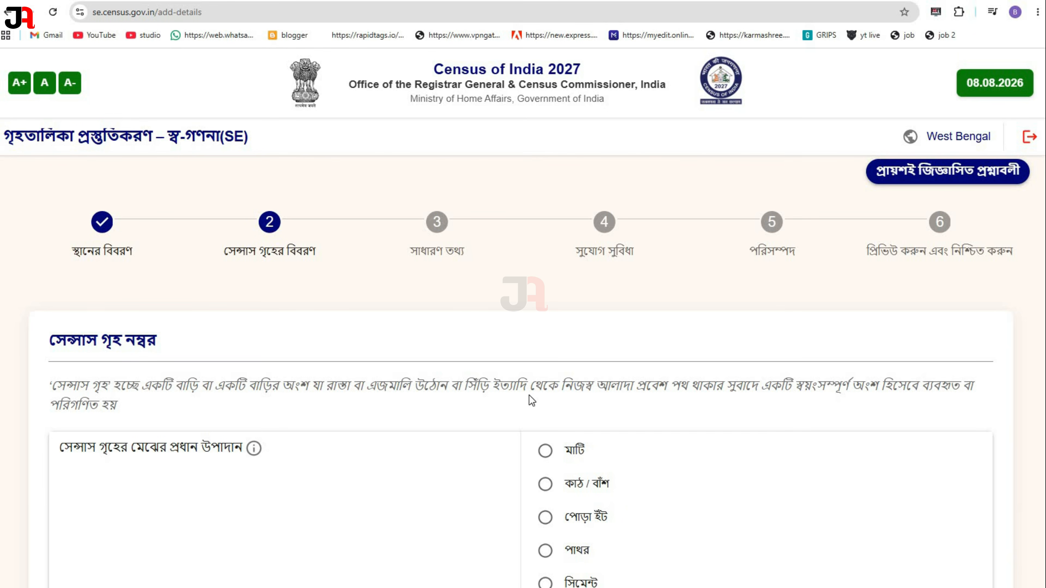
Step: Answer the floor-material question, choosing মাটি and then অন্যান্য, and scroll to wall material
scroll(529, 396, "down", 3)
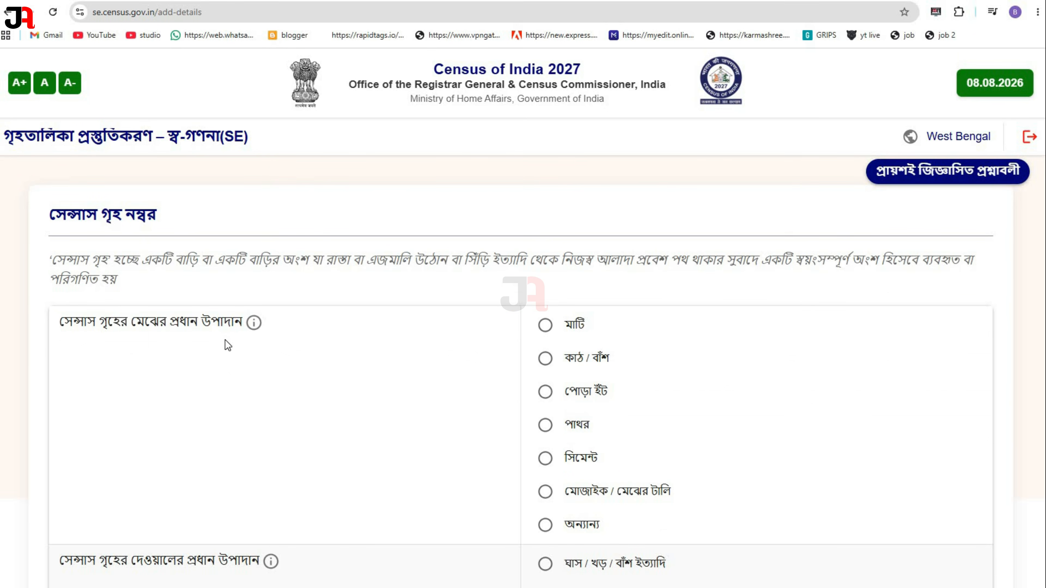
scroll(363, 371, "down", 2)
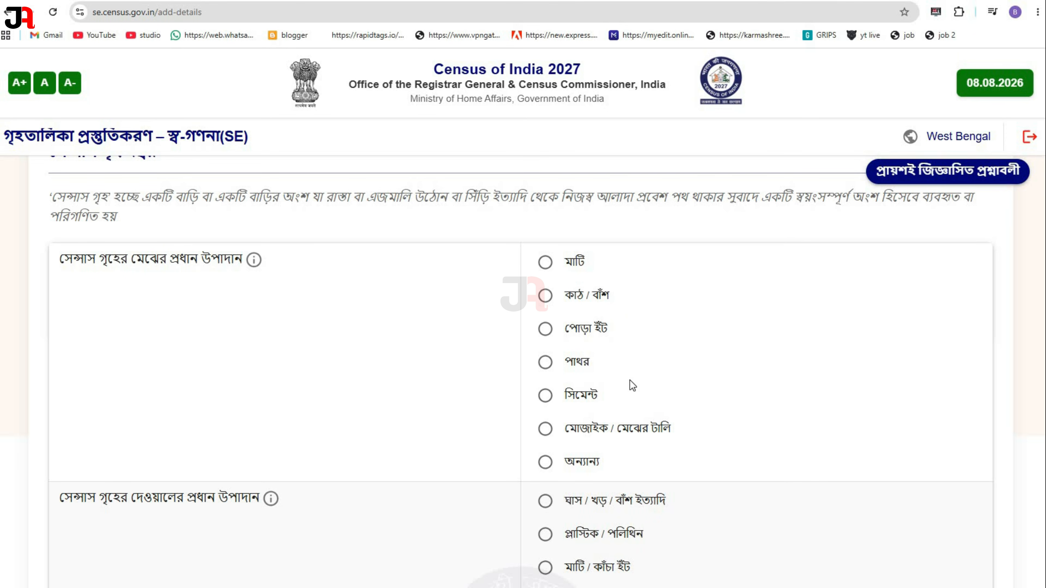
scroll(630, 386, "up", 1)
scroll(597, 367, "down", 1)
left_click(597, 278)
left_click(545, 463)
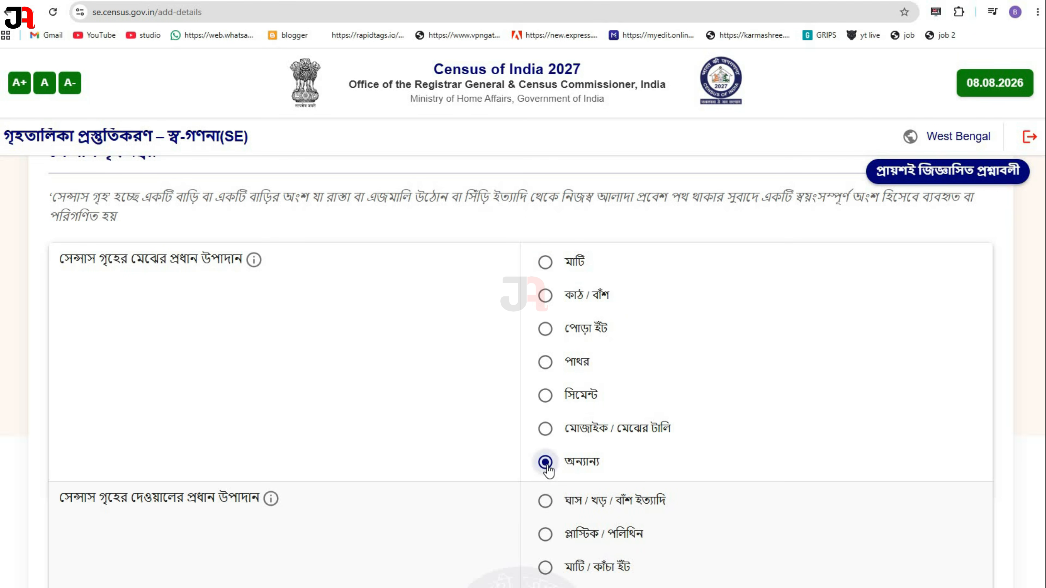
scroll(573, 329, "down", 5)
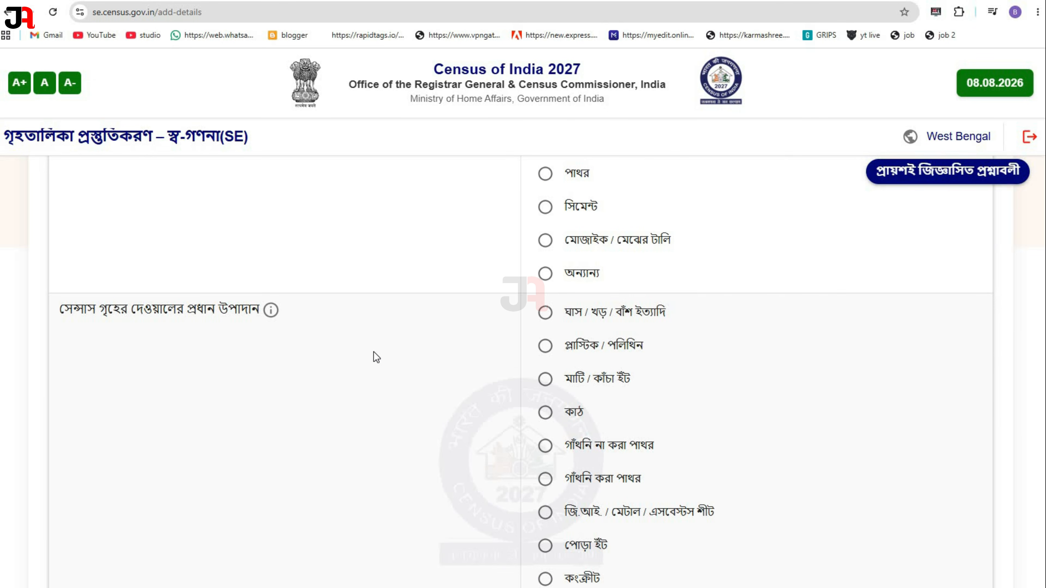
scroll(503, 362, "down", 2)
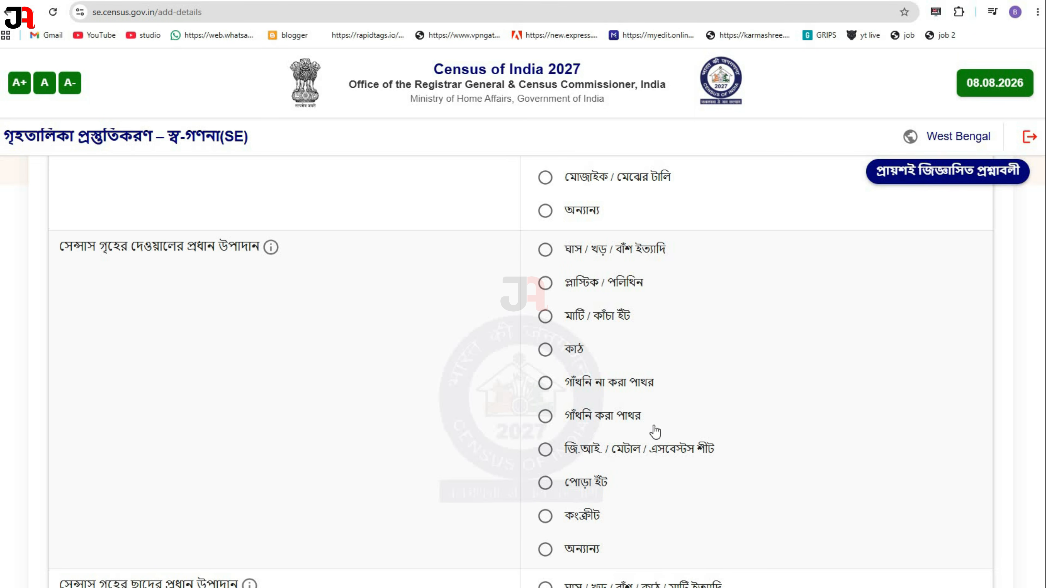
scroll(630, 500, "down", 1)
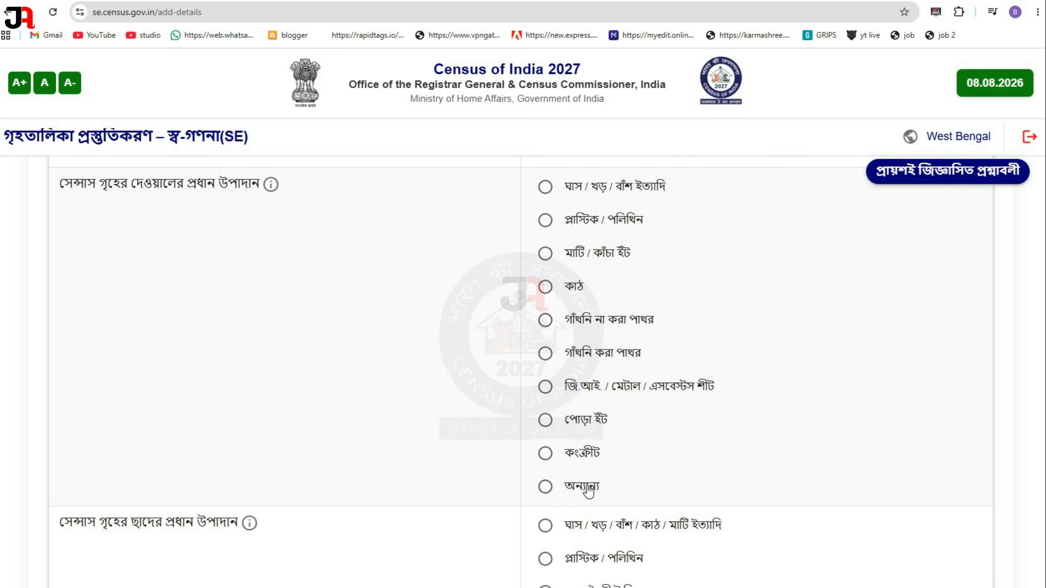
Step: Select পোড়া ইঁট as the wall material
left_click(587, 419)
scroll(461, 371, "down", 2)
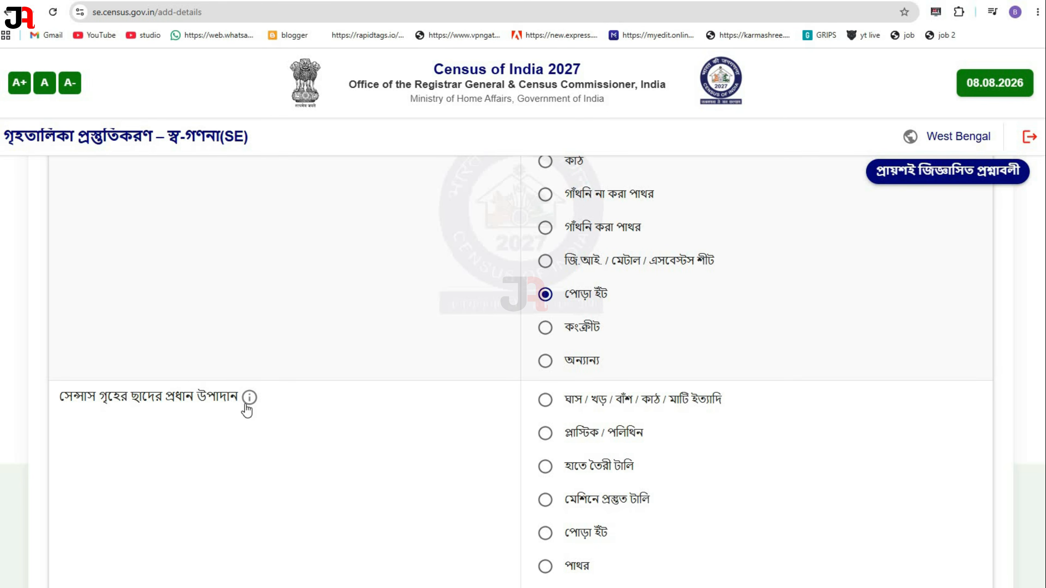
mouse_move(249, 407)
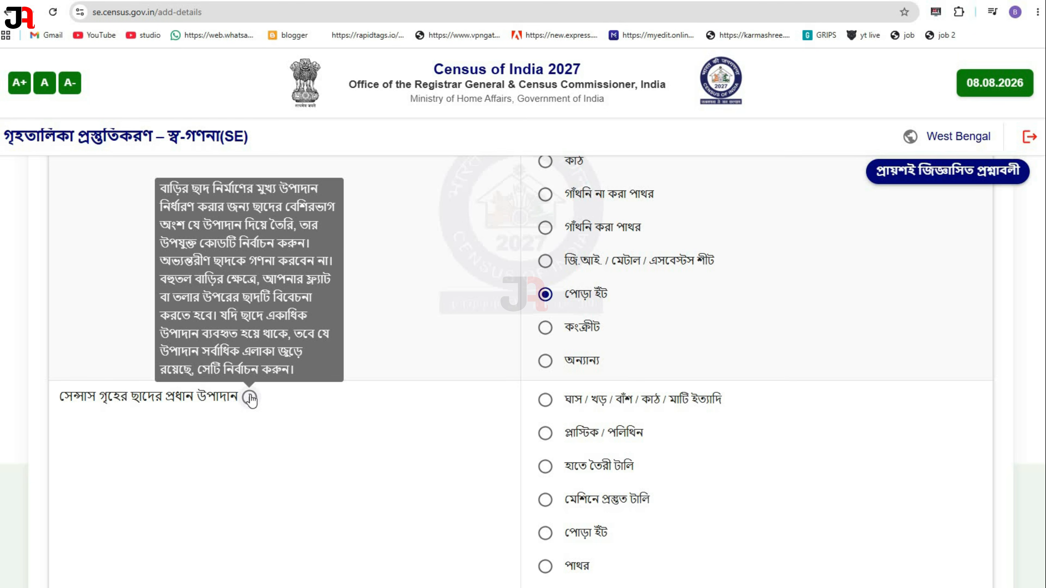
Step: Select কংক্রীট as the roof material
scroll(380, 402, "down", 3)
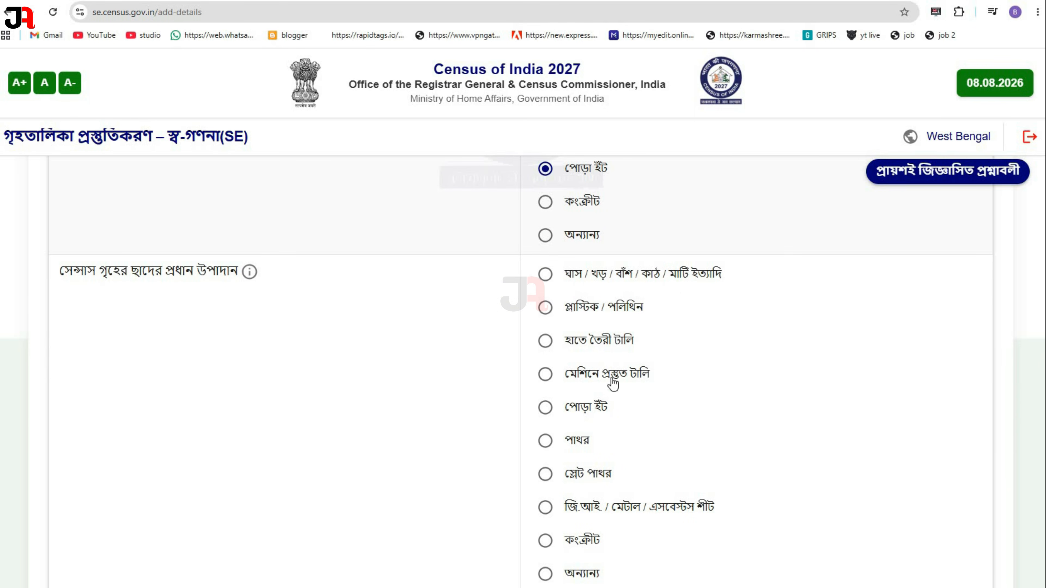
scroll(642, 387, "down", 1)
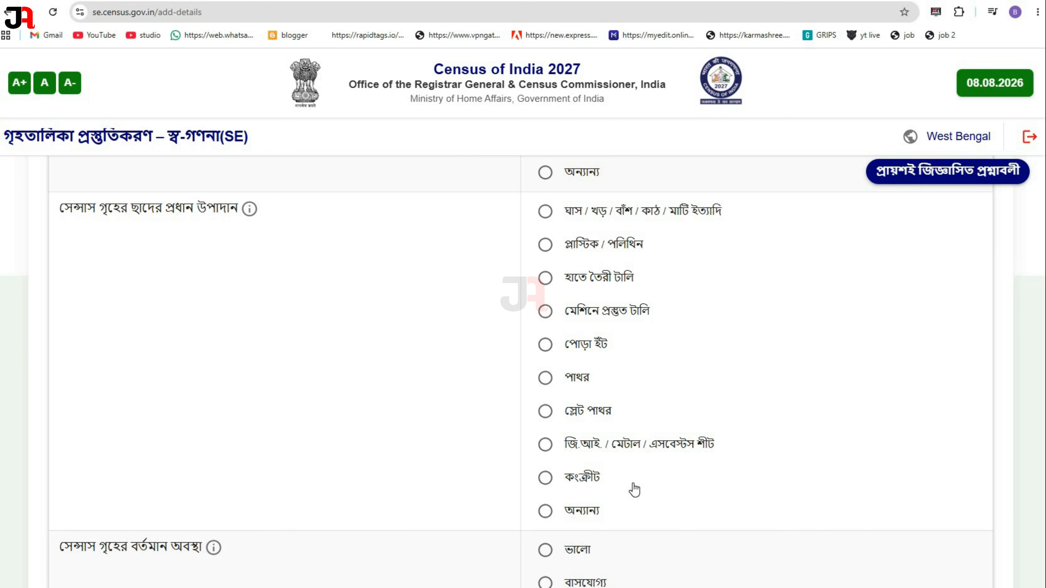
left_click(545, 478)
scroll(618, 495, "down", 4)
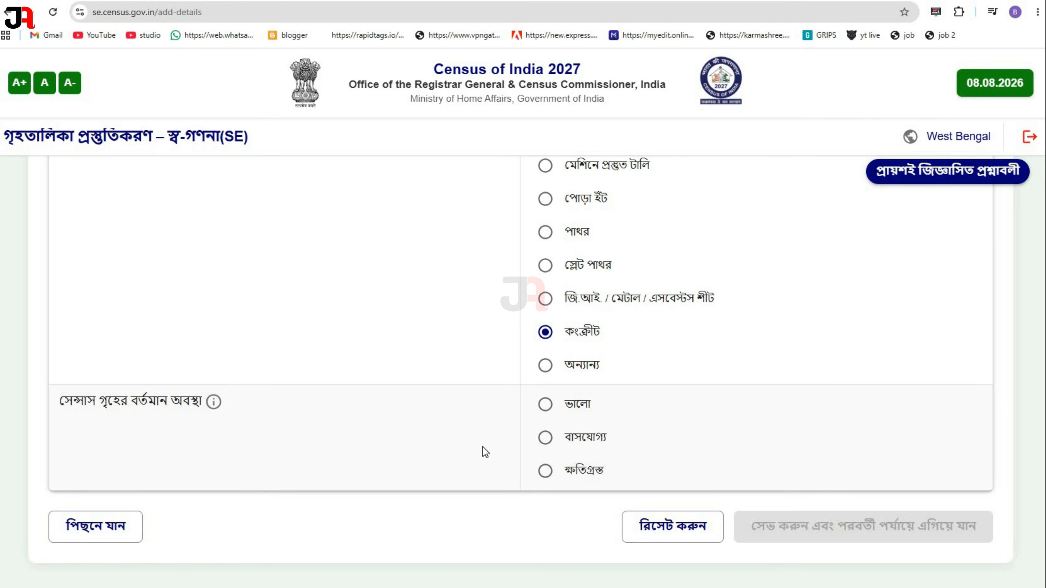
Step: Set the house condition to বাসযোগ্য, save the house details and confirm with হ্যাঁ
mouse_move(213, 404)
left_click(544, 442)
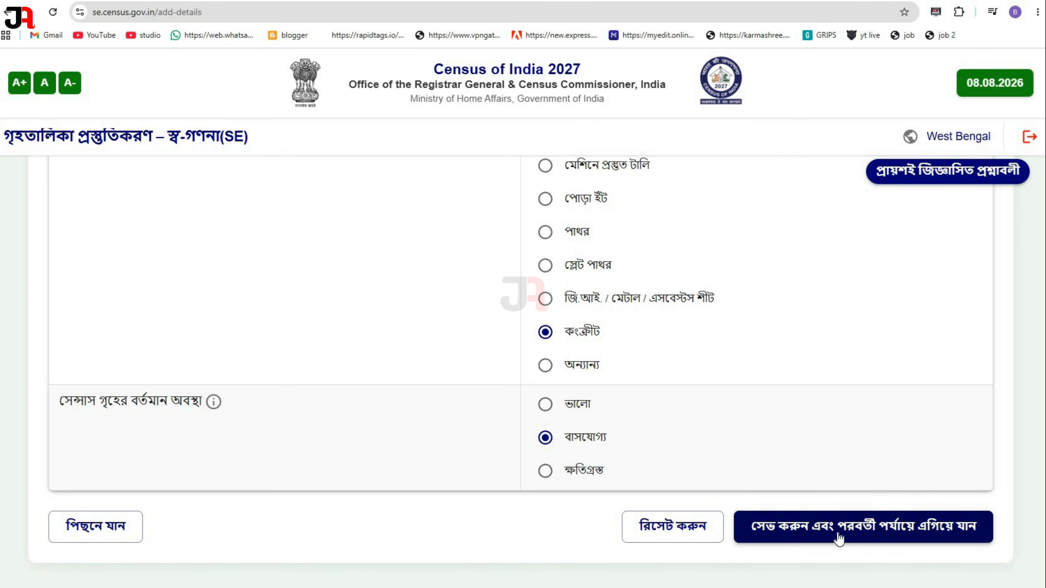
left_click(923, 532)
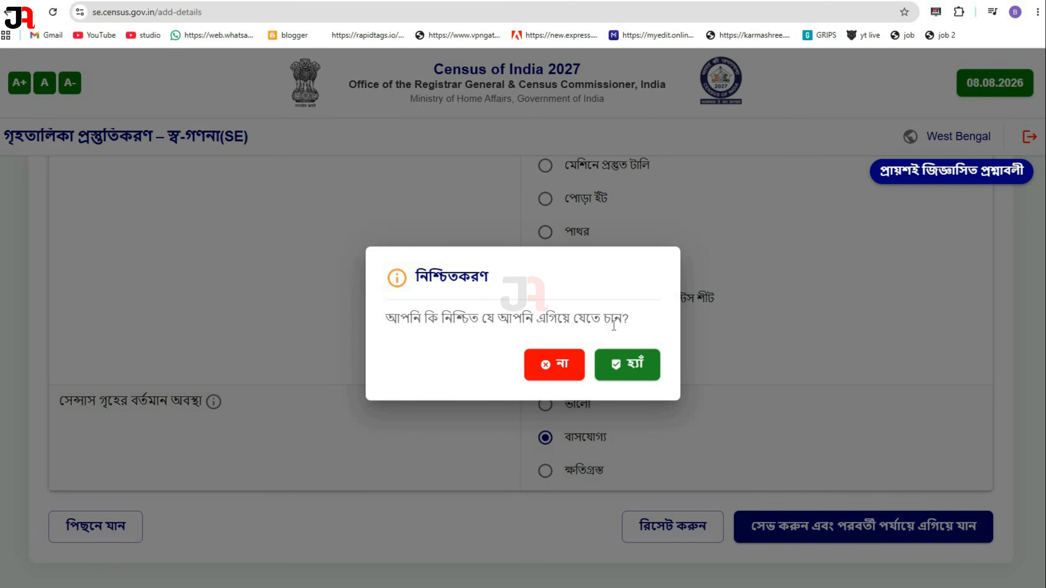
left_click(635, 371)
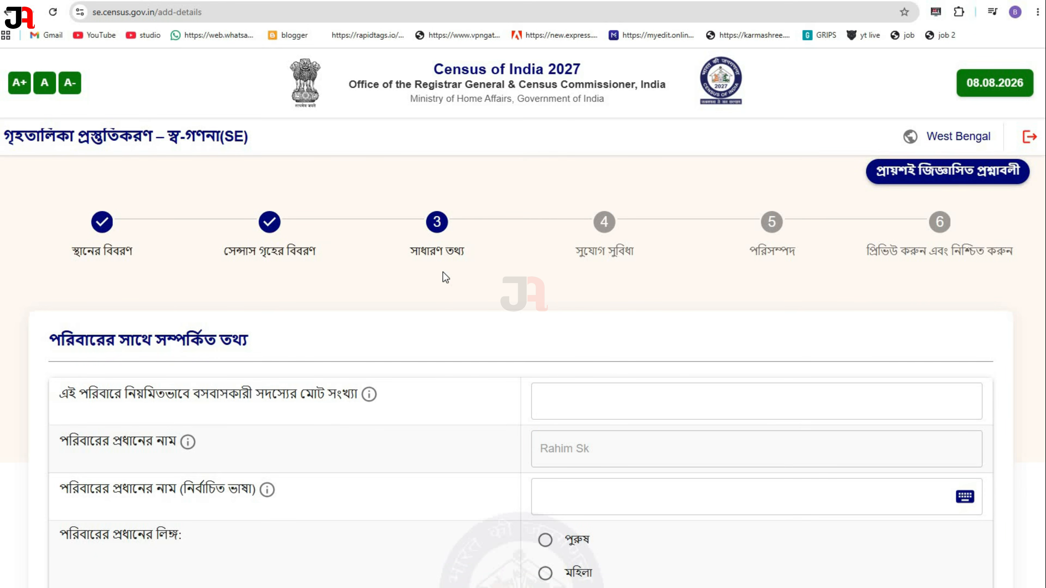
Step: Enter the household head's name in Bengali script, with gender set to পুরুষ
scroll(443, 272, "down", 2)
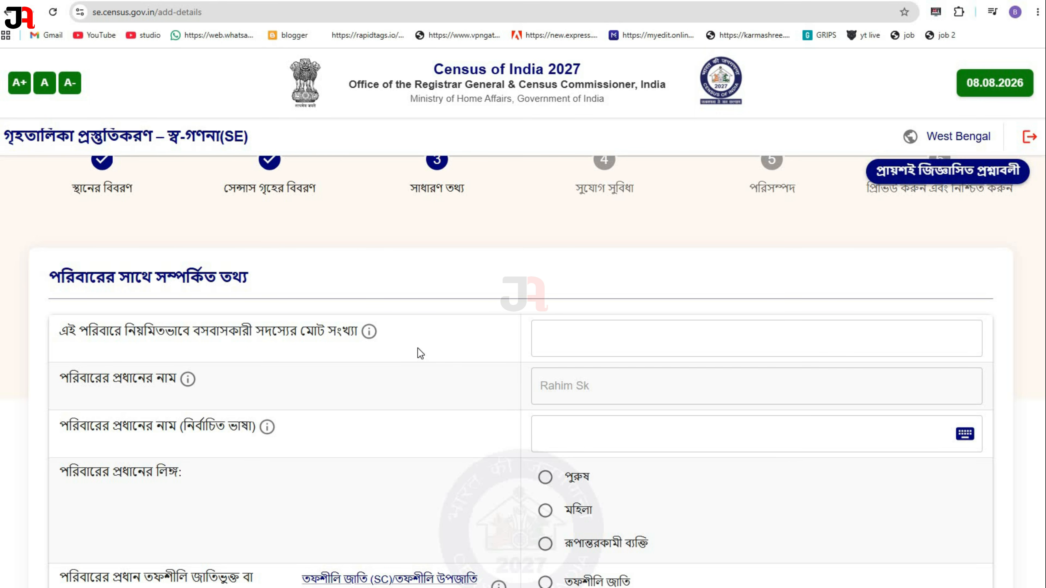
left_click(565, 338)
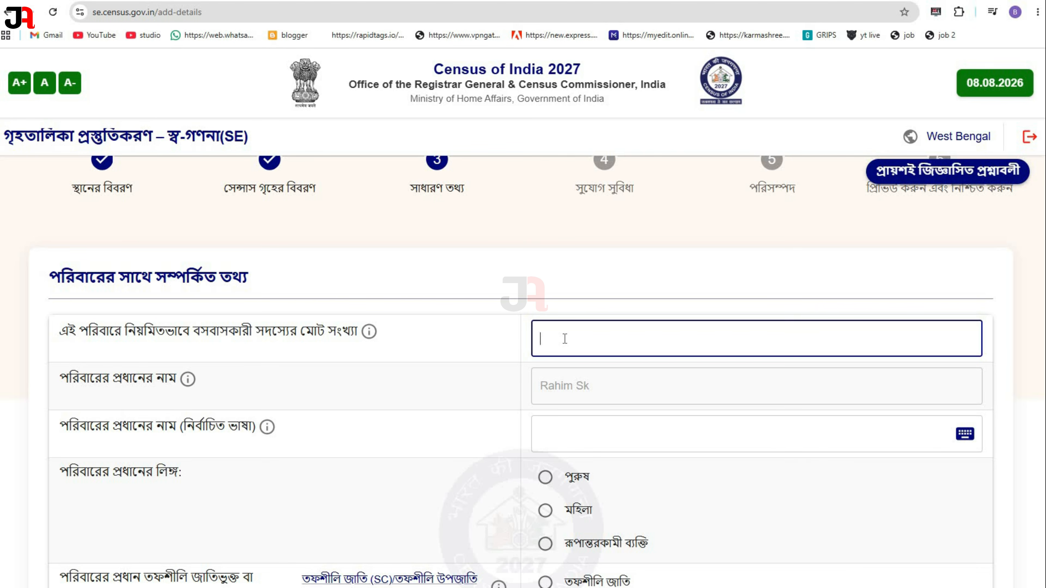
scroll(565, 339, "down", 5)
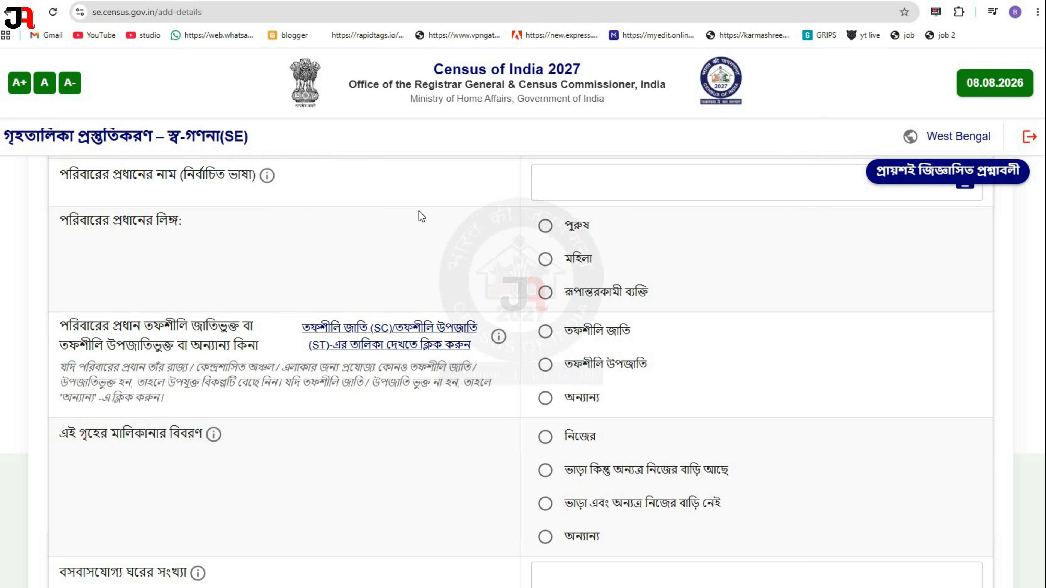
left_click(564, 188)
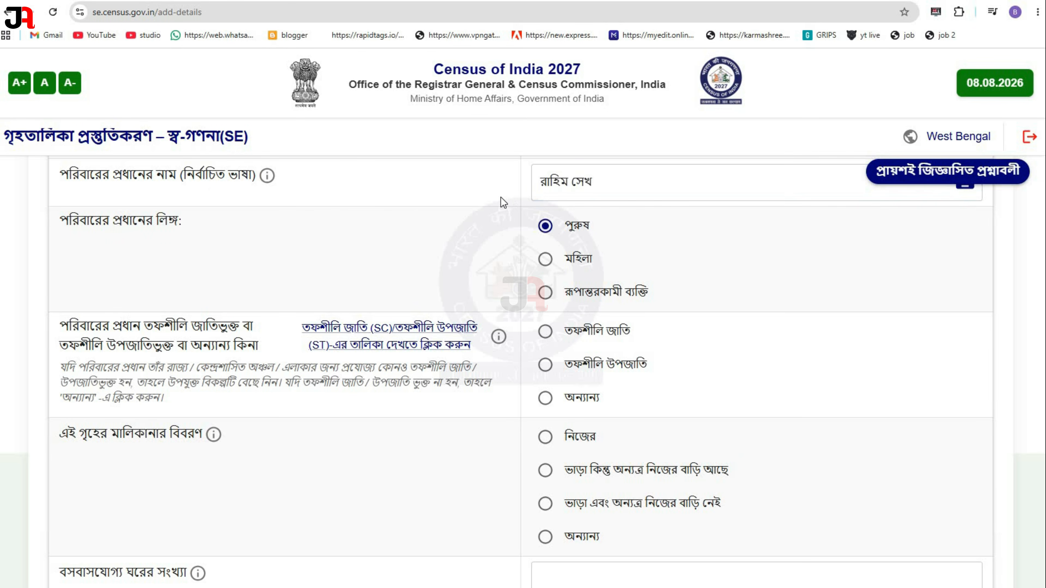
left_click(562, 194)
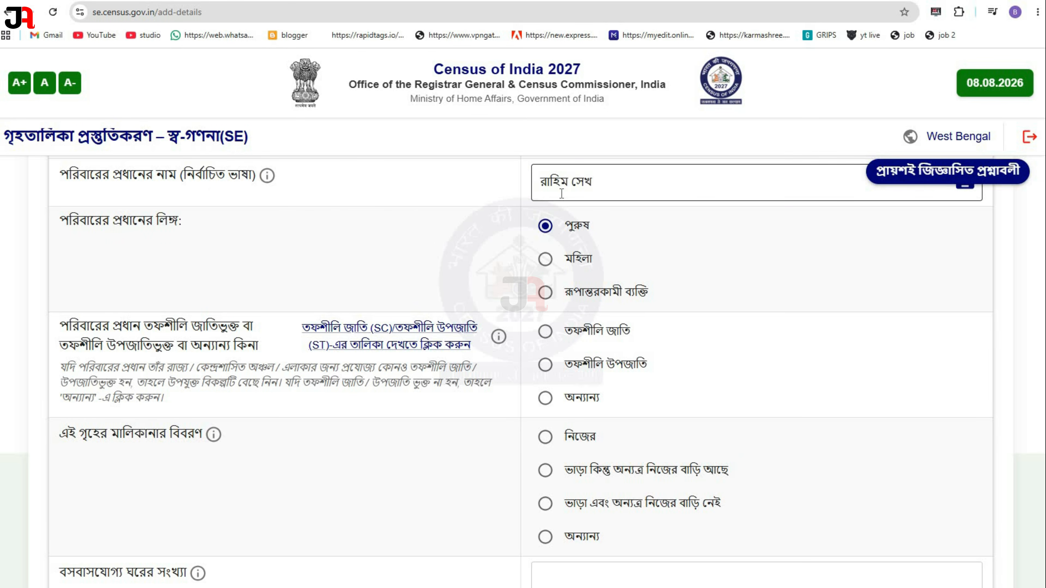
left_click(518, 202)
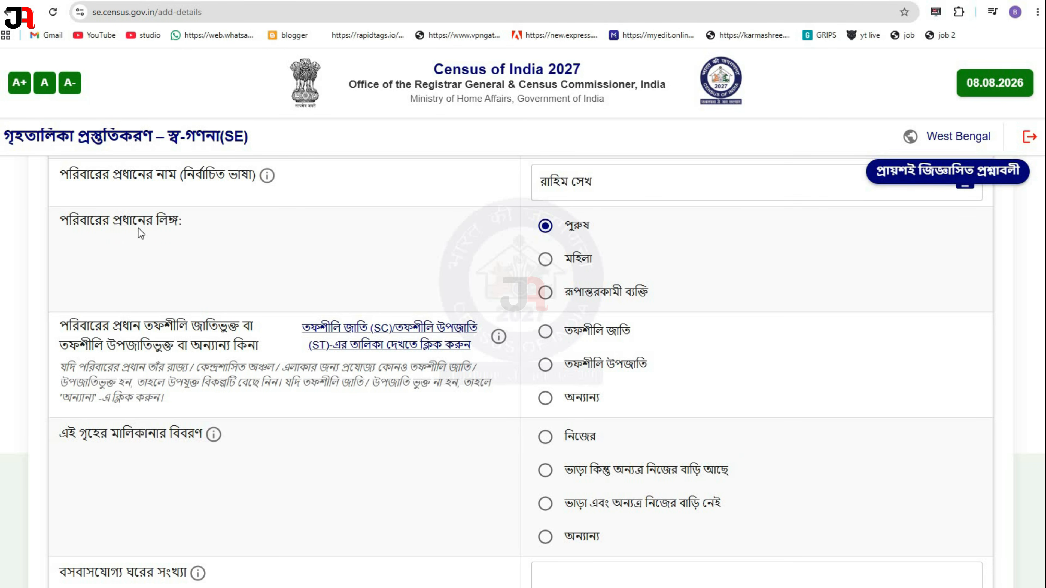
left_click(539, 186)
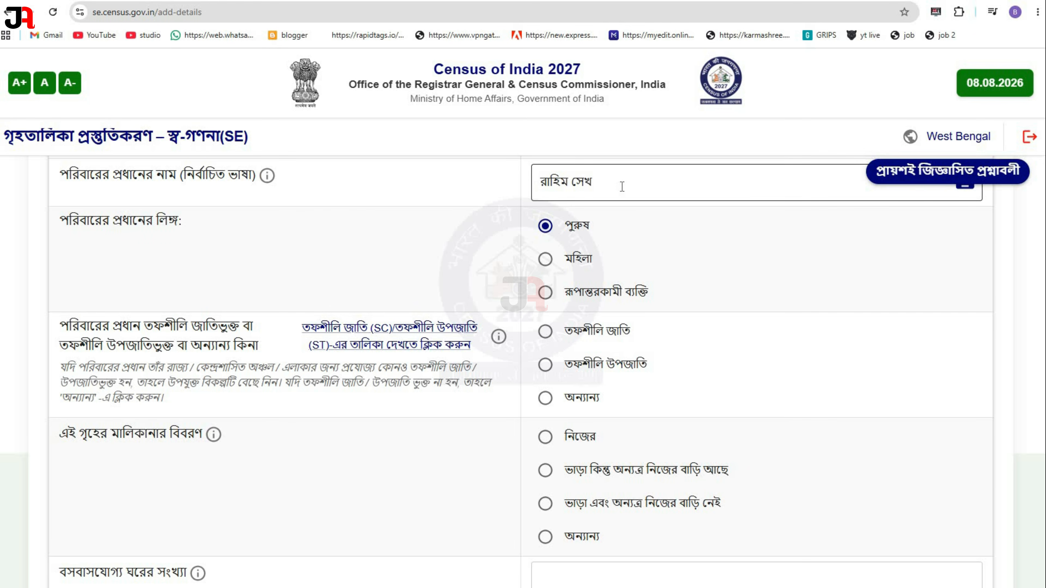
scroll(622, 187, "up", 1)
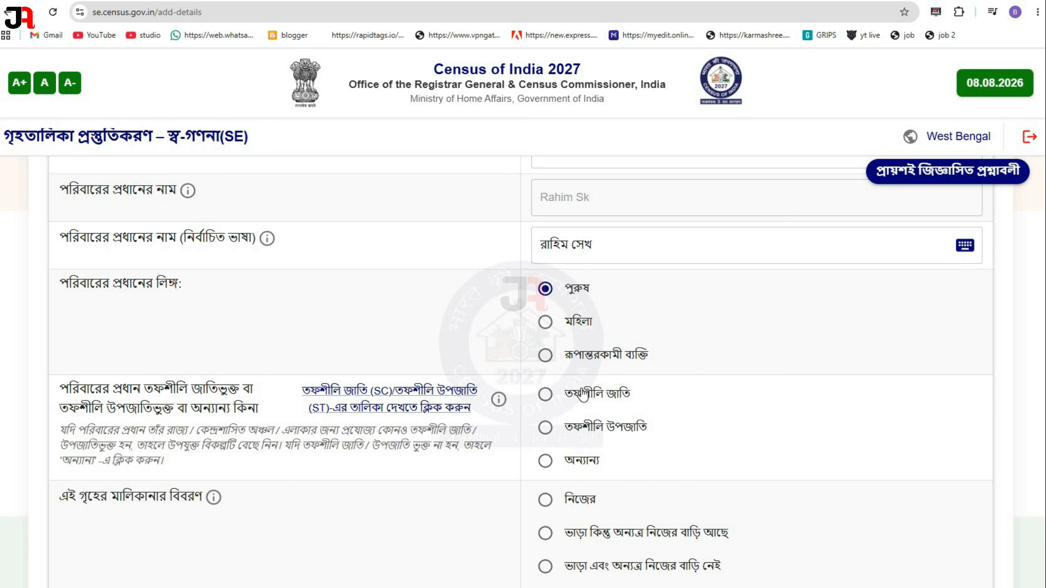
left_click(546, 463)
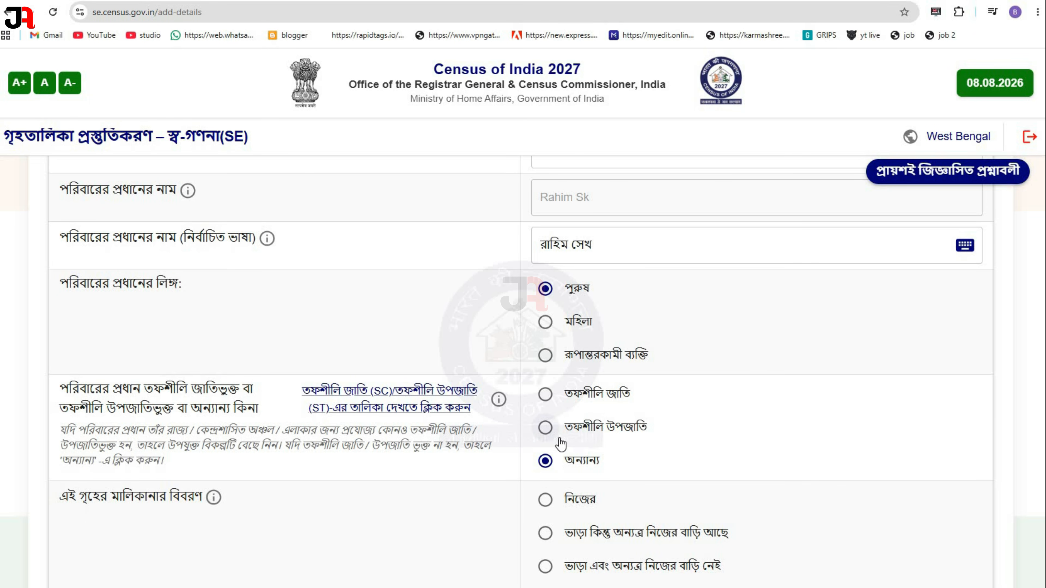
scroll(566, 445, "down", 3)
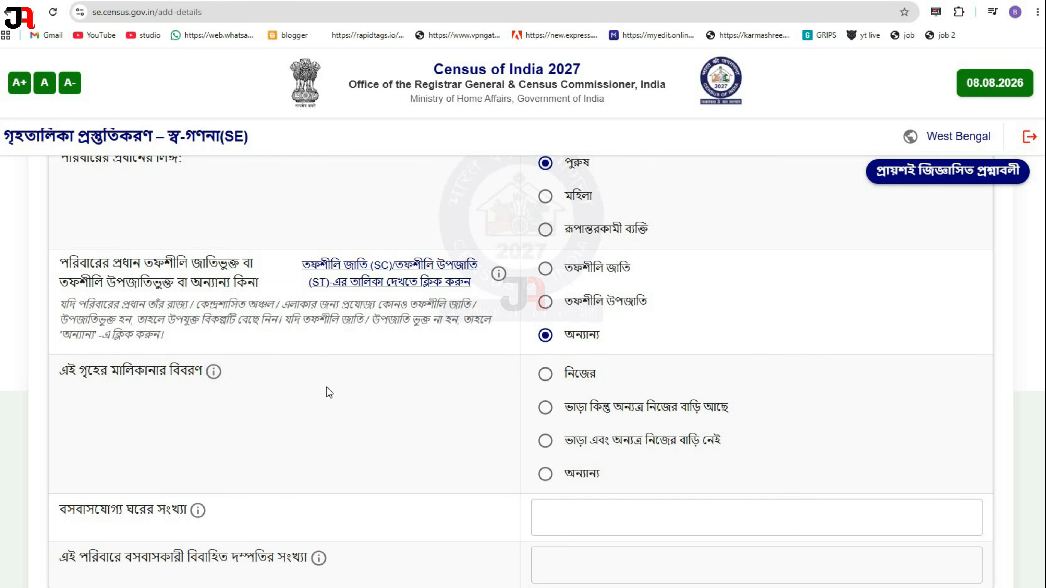
scroll(572, 388, "down", 2)
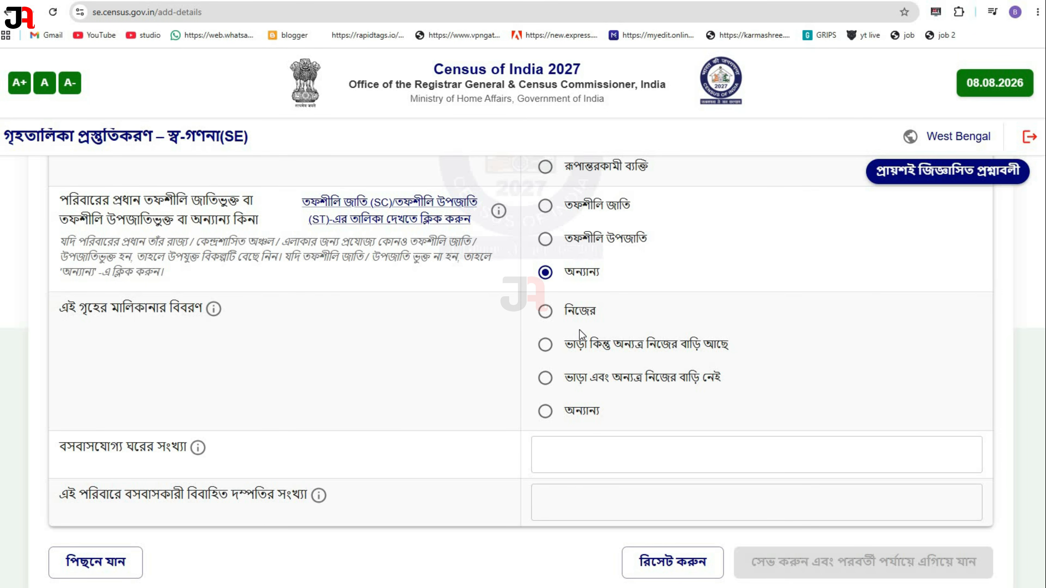
Step: Mark ownership as নিজের and enter 3 as the number of habitable rooms
left_click(545, 311)
scroll(478, 449, "down", 1)
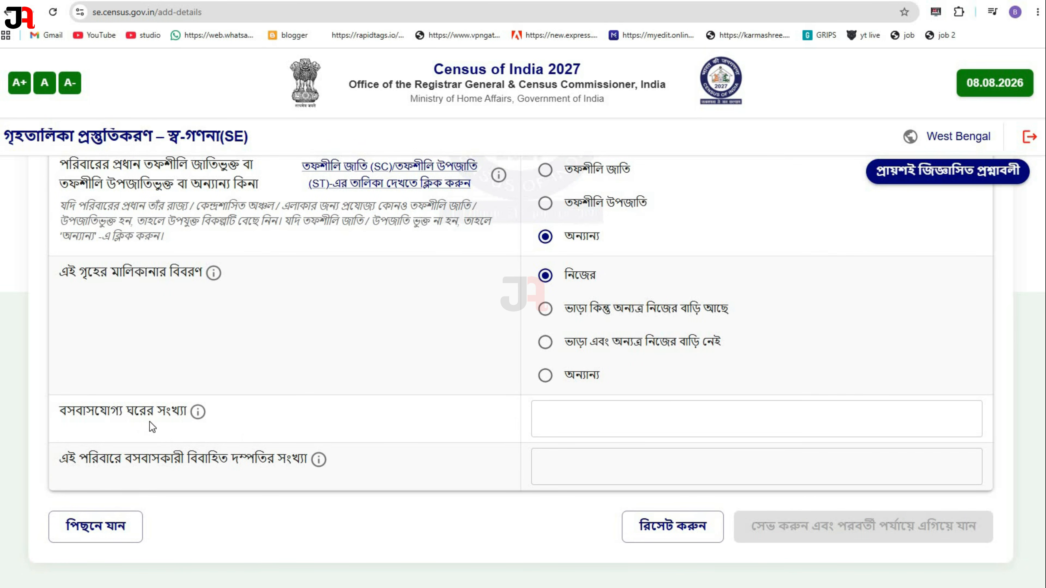
left_click(570, 412)
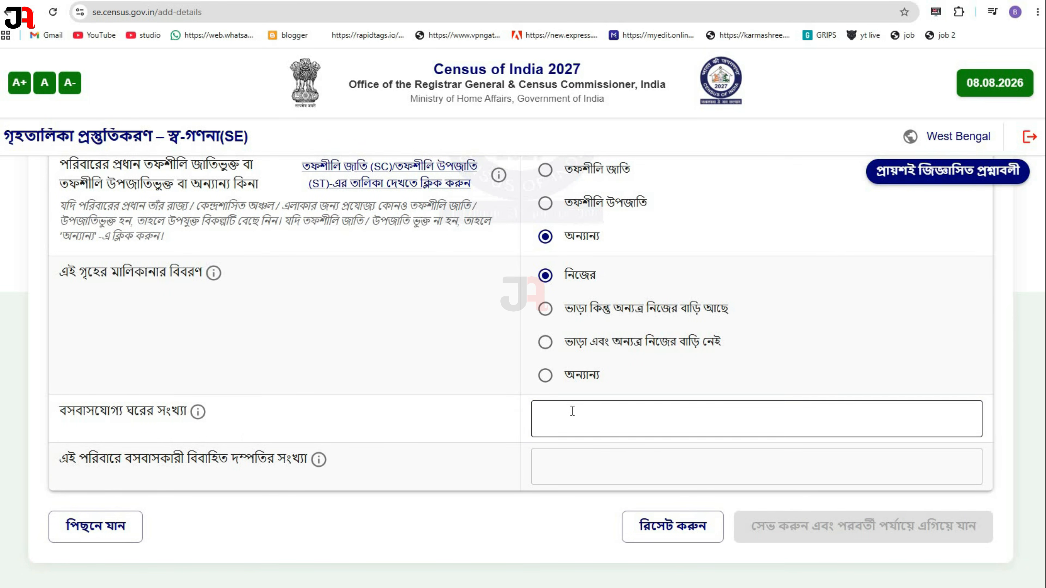
left_click(482, 421)
mouse_move(198, 411)
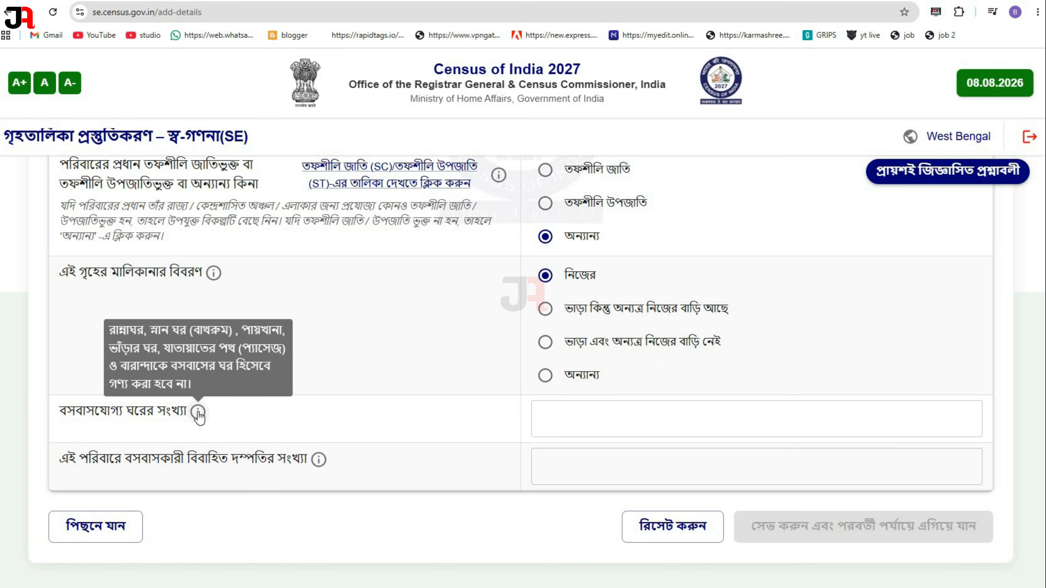
left_click(576, 420)
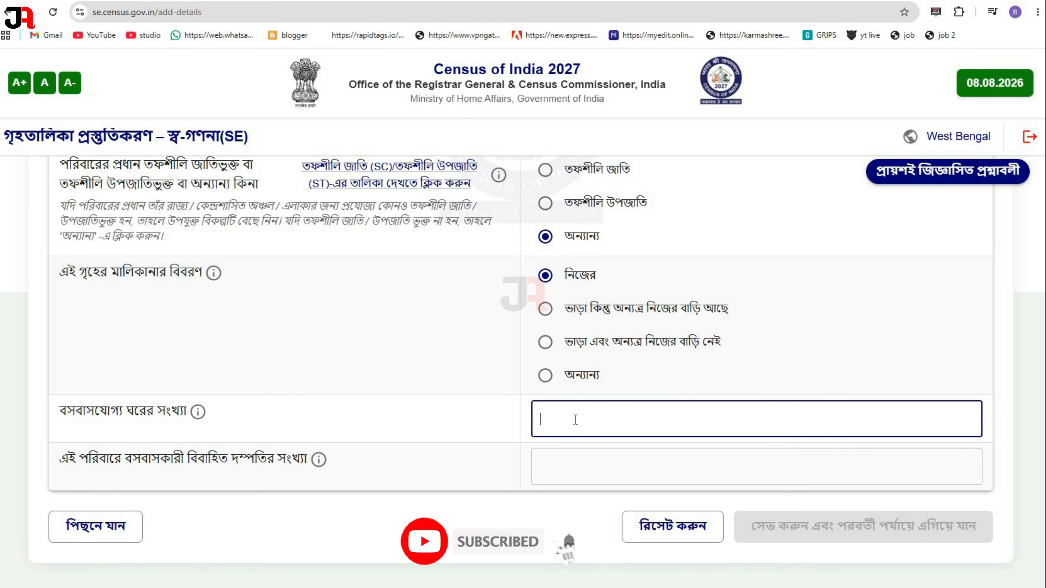
type("3")
left_click(297, 476)
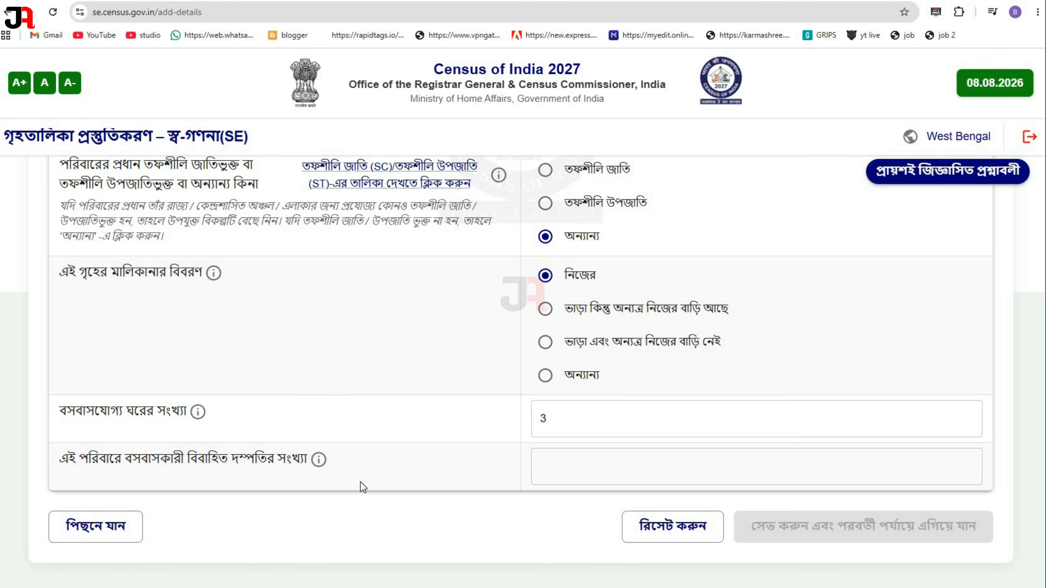
Step: Enter 2 as the number of married couples in the household
left_click(548, 478)
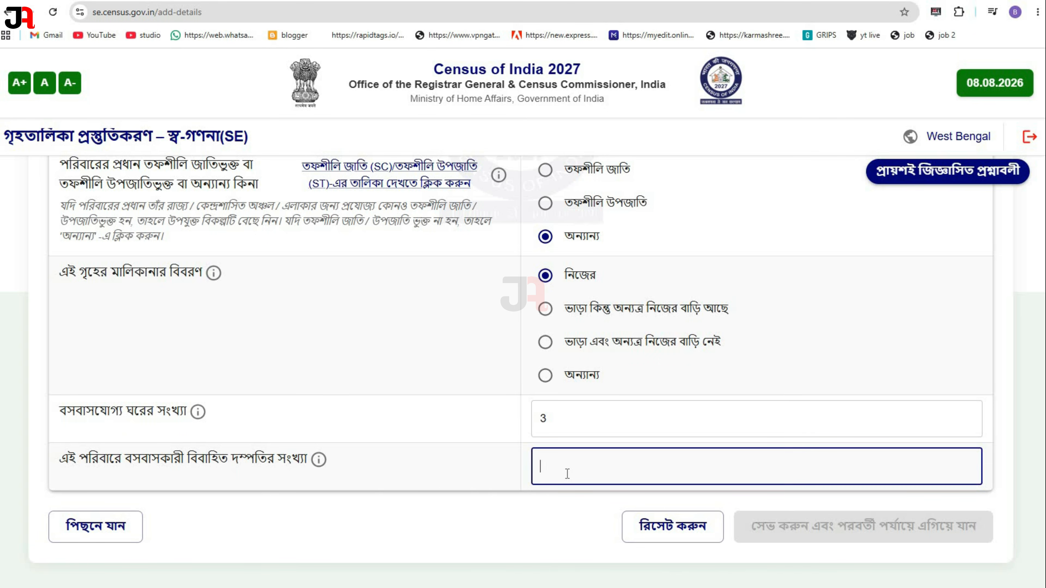
type("2")
left_click(540, 522)
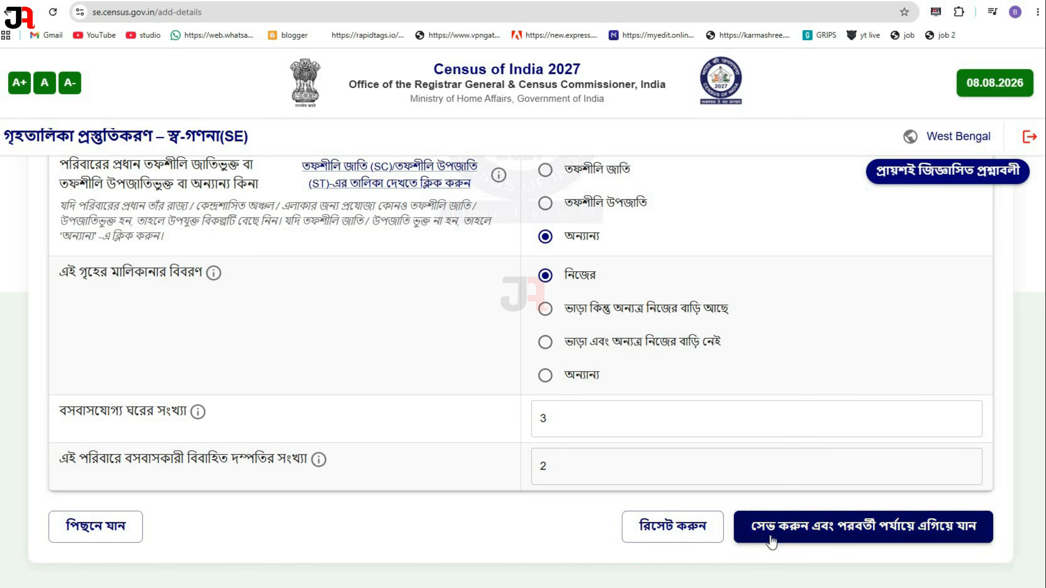
Step: Save the household details and confirm with হ্যাঁ to reach the amenities step
left_click(981, 543)
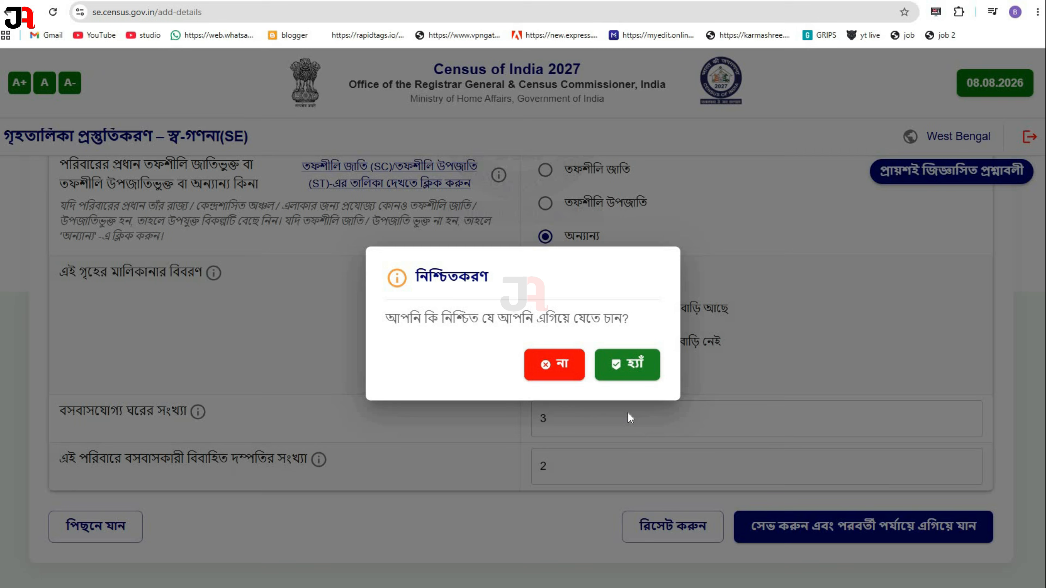
left_click(619, 367)
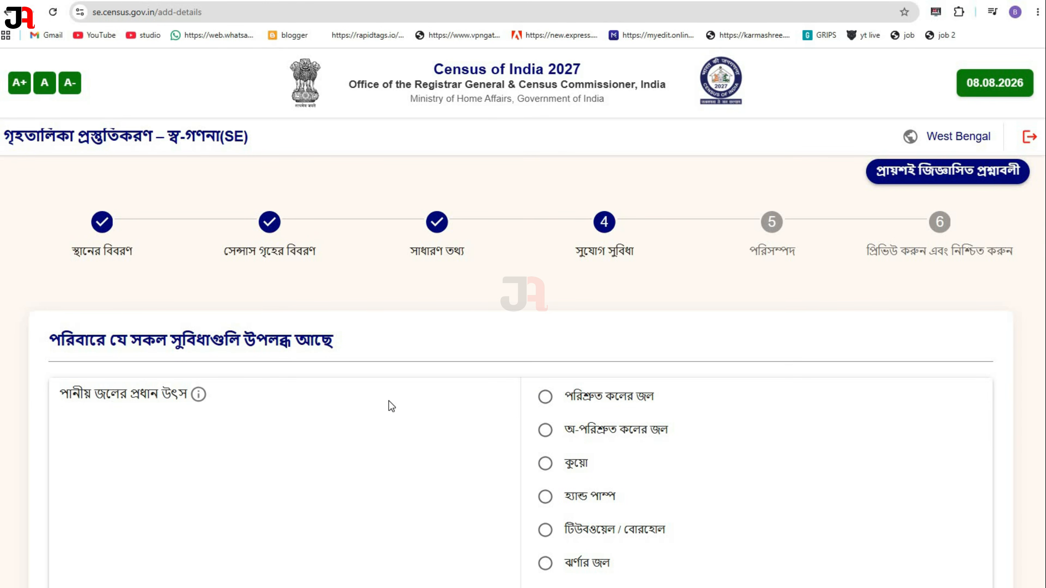
scroll(392, 401, "down", 3)
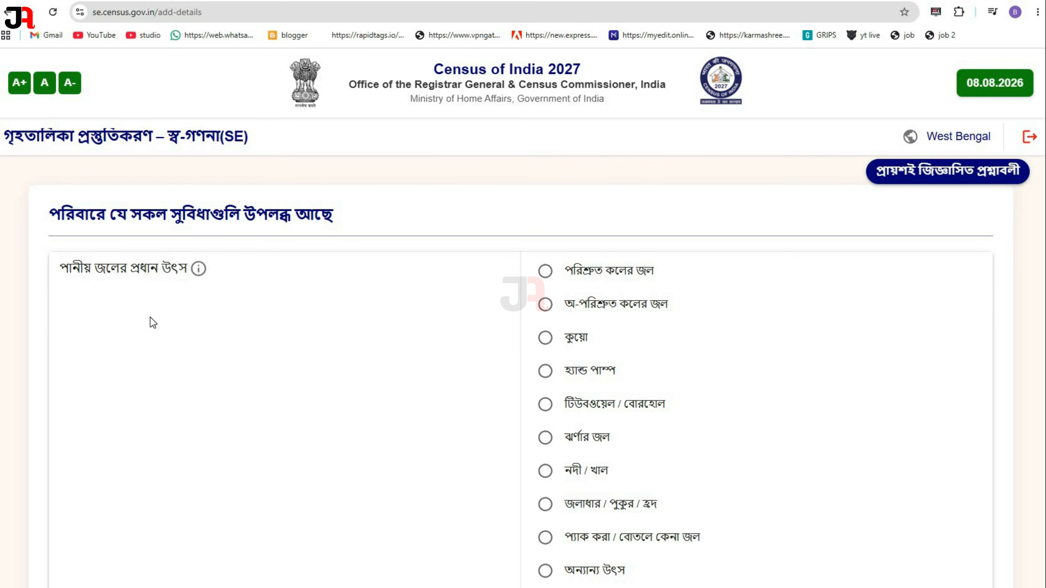
scroll(324, 292, "down", 2)
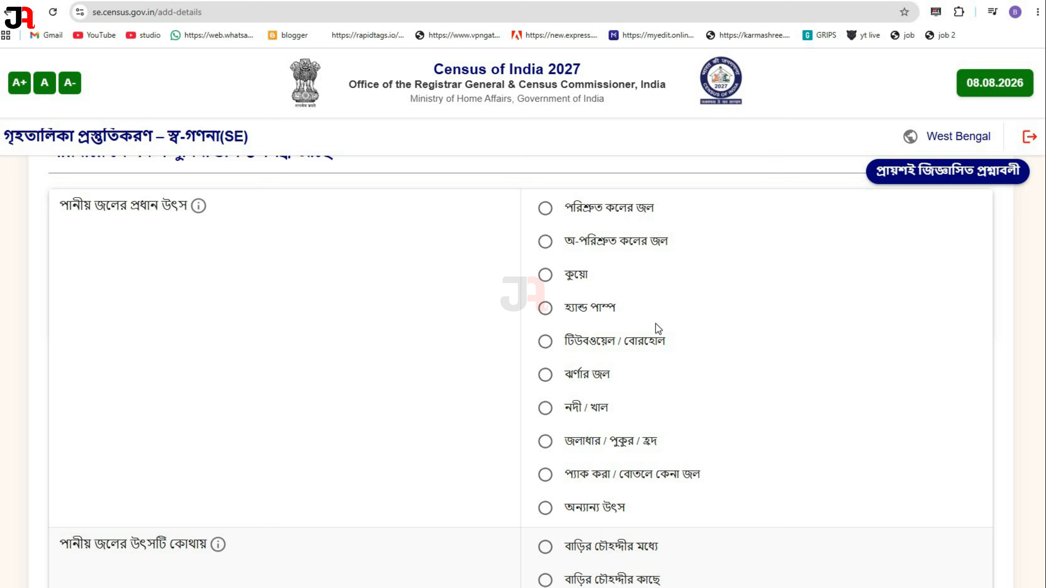
Step: Choose টিউবওয়েল / বোরহোল as the main drinking-water source
left_click(545, 342)
scroll(610, 406, "down", 1)
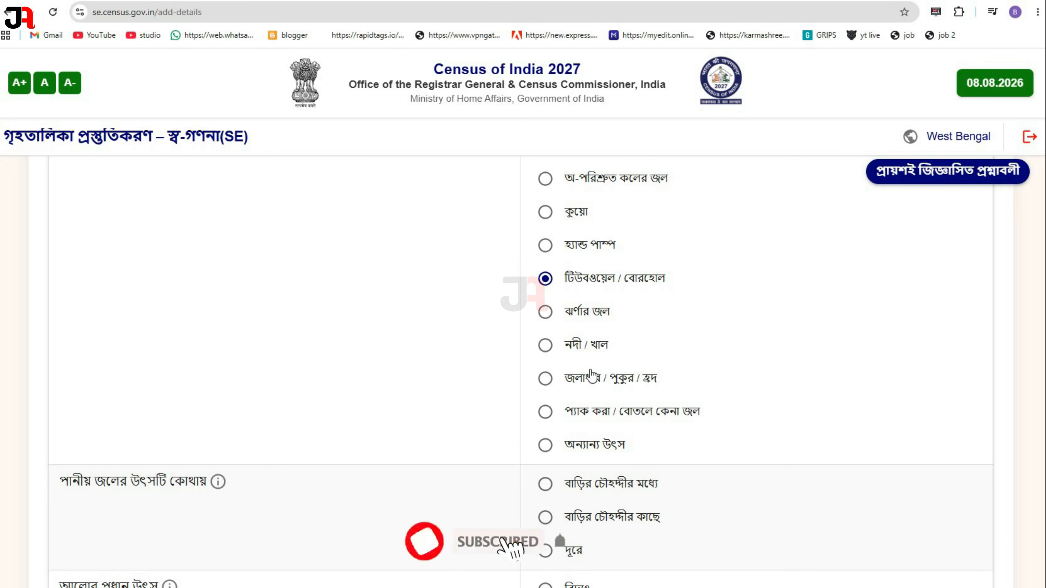
scroll(589, 377, "up", 1)
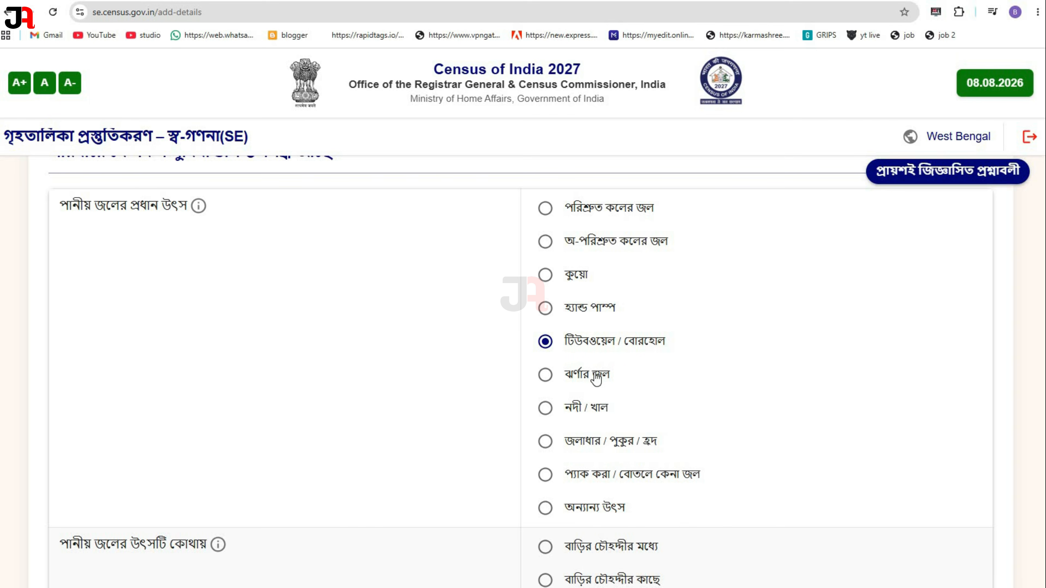
scroll(590, 381, "down", 1)
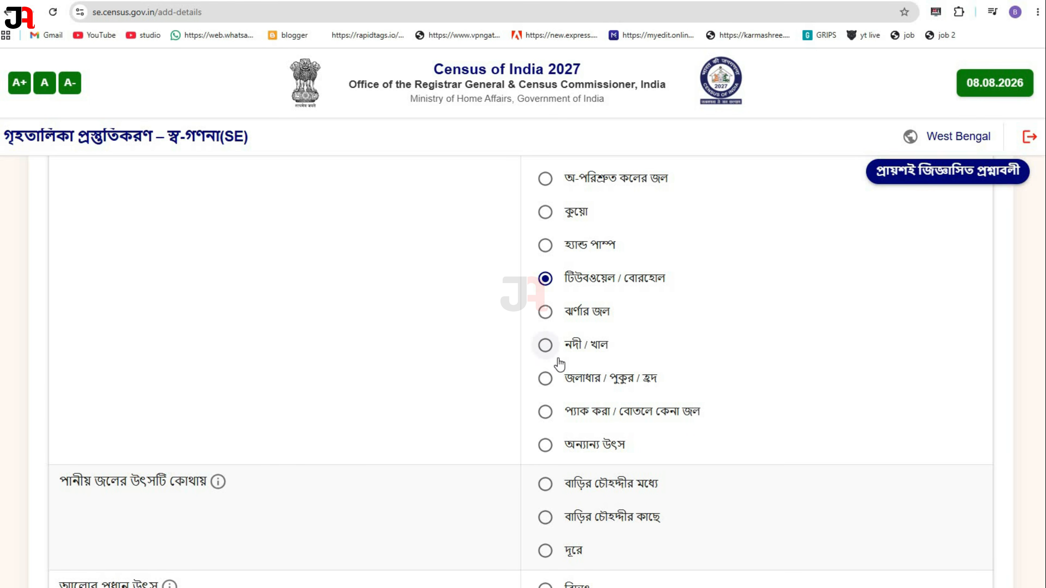
scroll(560, 364, "down", 5)
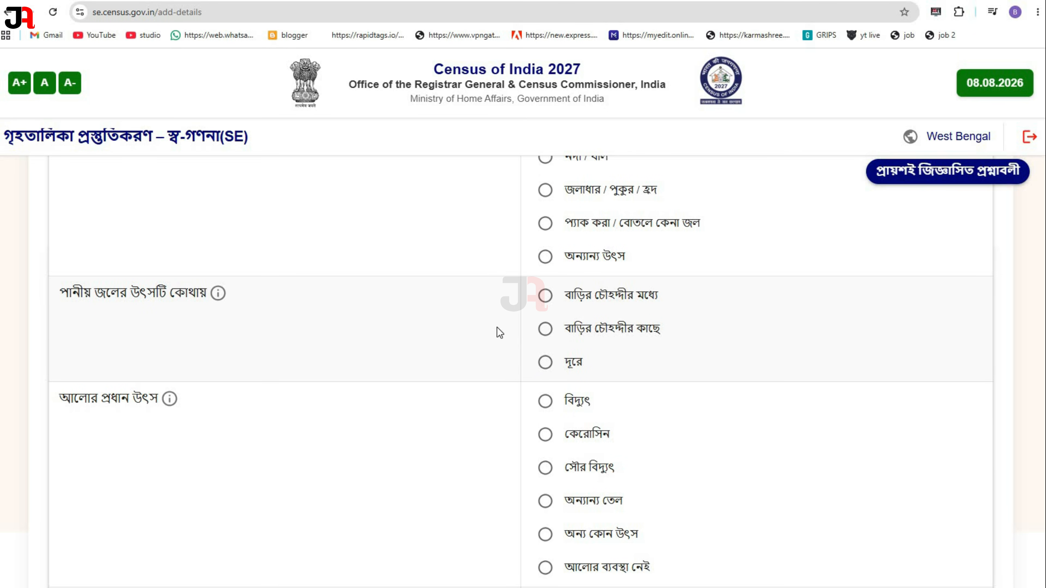
scroll(605, 268, "up", 2)
scroll(605, 267, "up", 3)
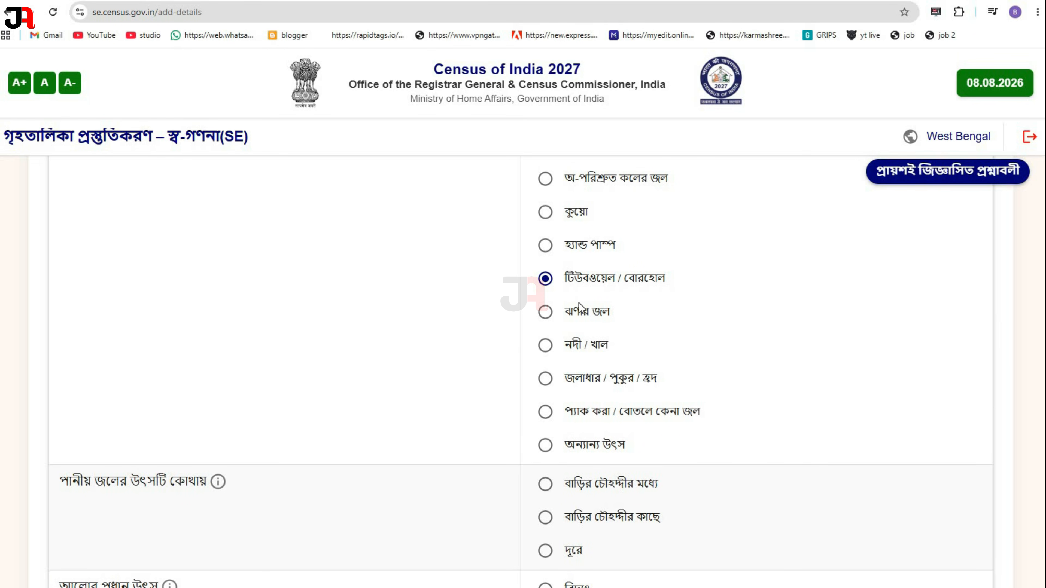
scroll(577, 314, "down", 3)
scroll(566, 387, "up", 3)
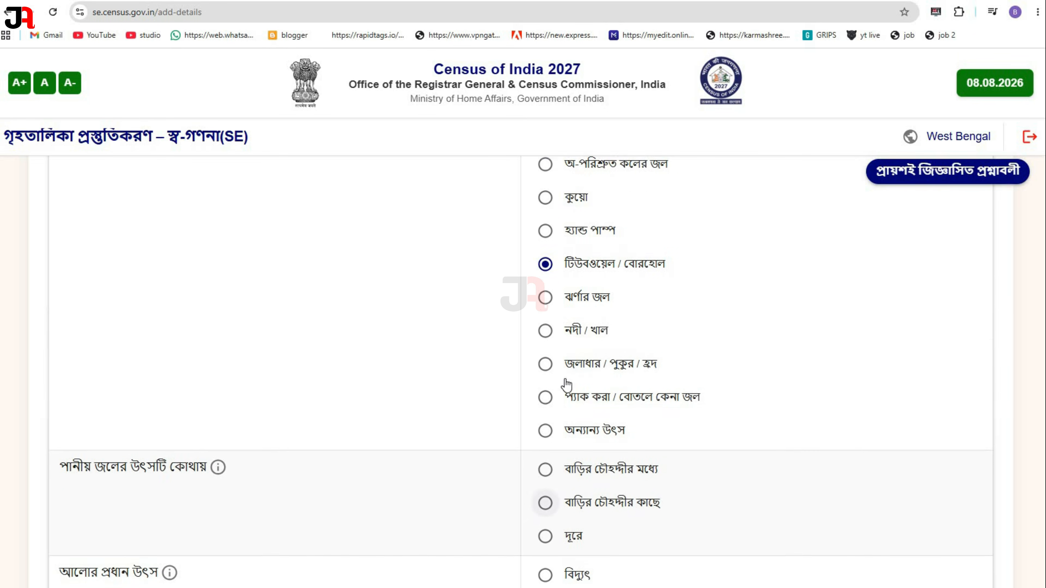
scroll(582, 394, "down", 2)
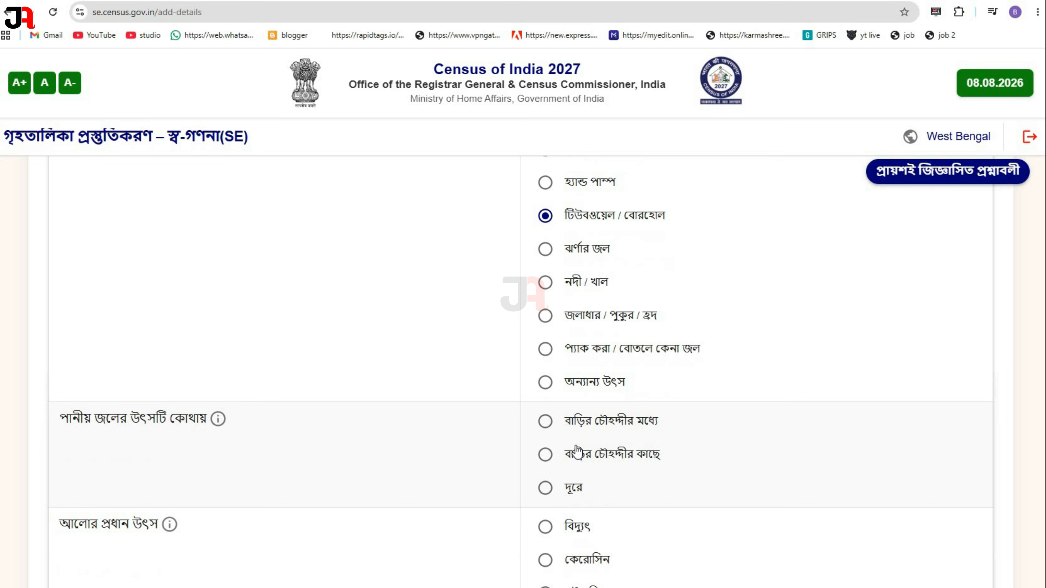
scroll(551, 458, "down", 2)
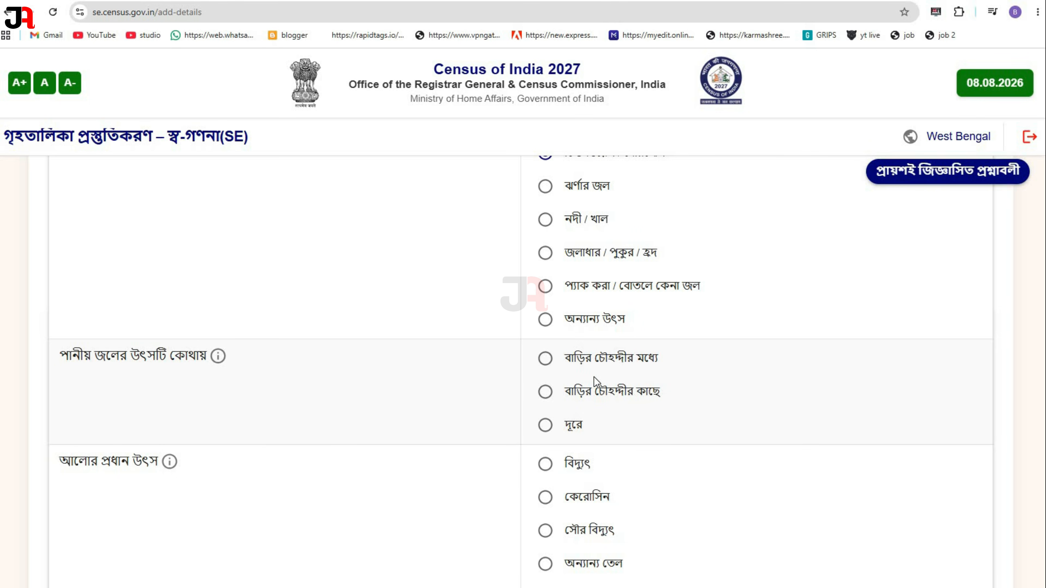
Step: Keep টিউবওয়েল / বোরহোল as the source, located বাড়ির চৌহদ্দীর মধ্যে
left_click(546, 361)
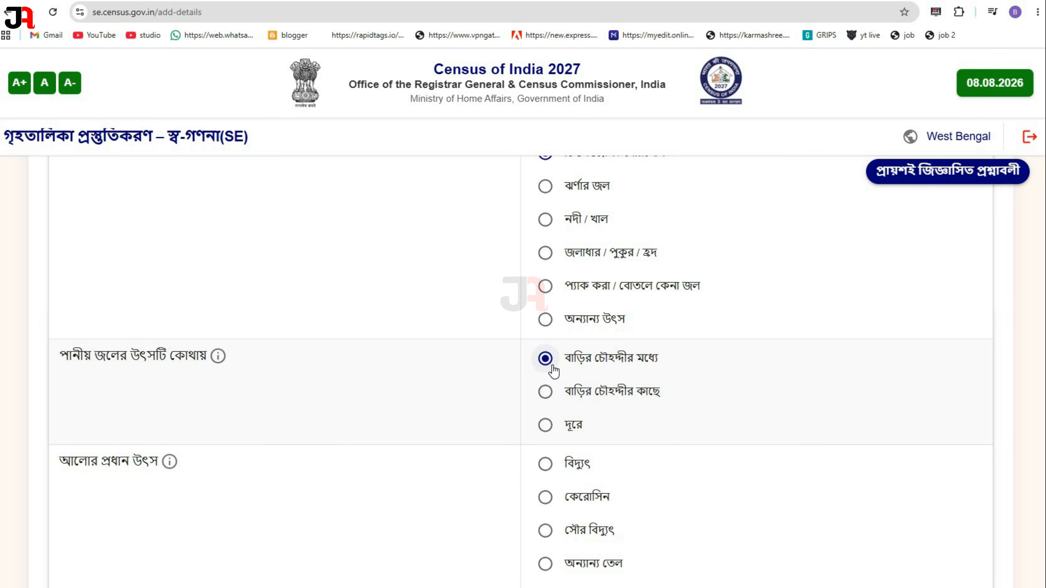
left_click(547, 393)
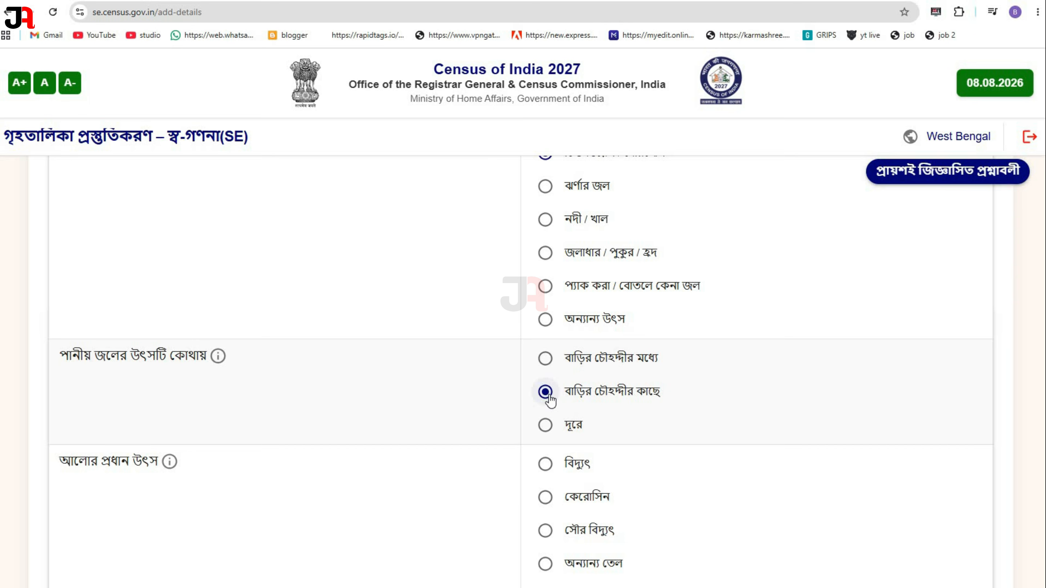
scroll(550, 400, "up", 2)
left_click(546, 282)
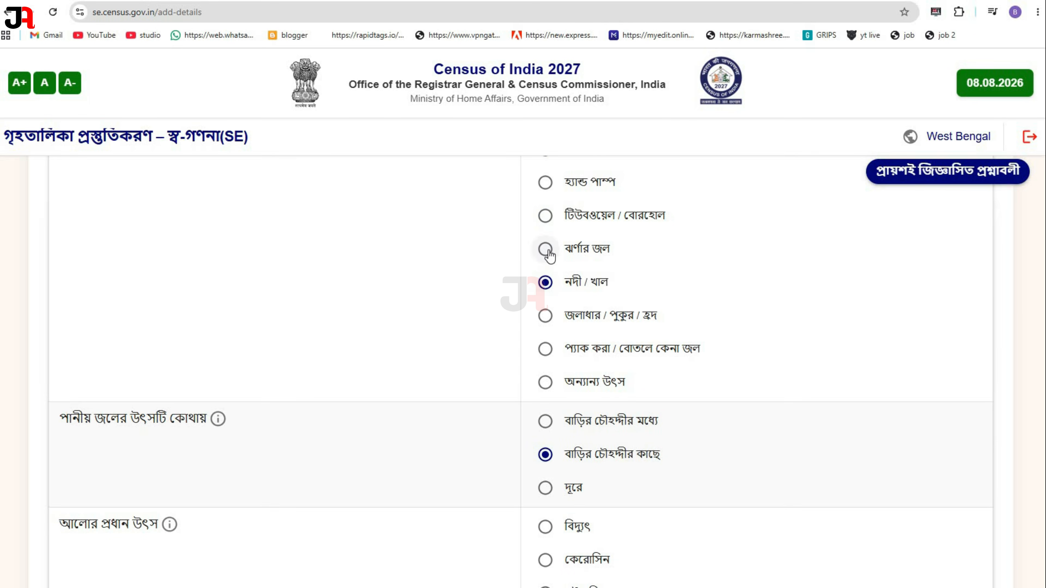
left_click(549, 251)
left_click(551, 490)
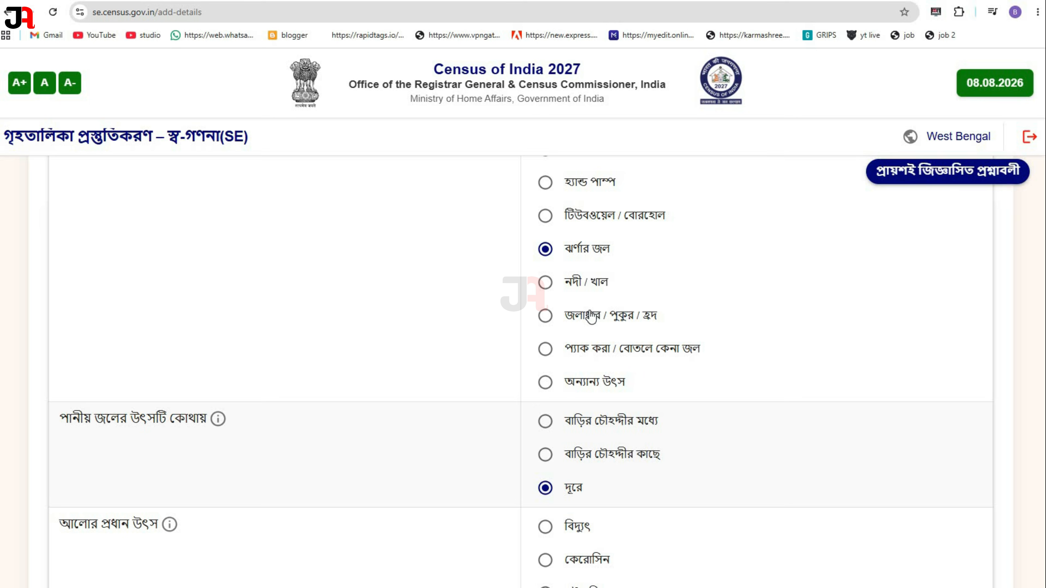
left_click(546, 216)
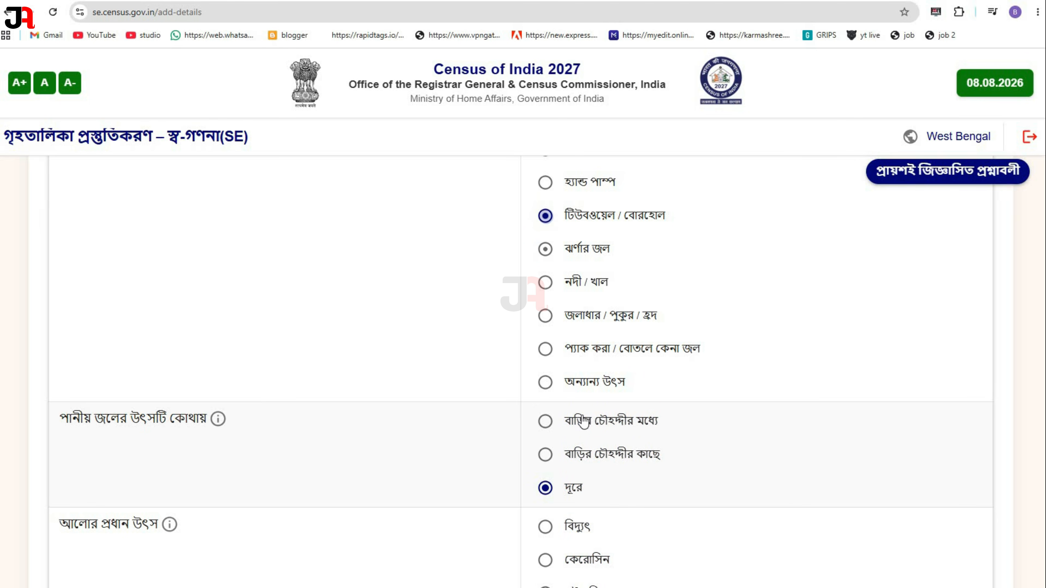
left_click(545, 421)
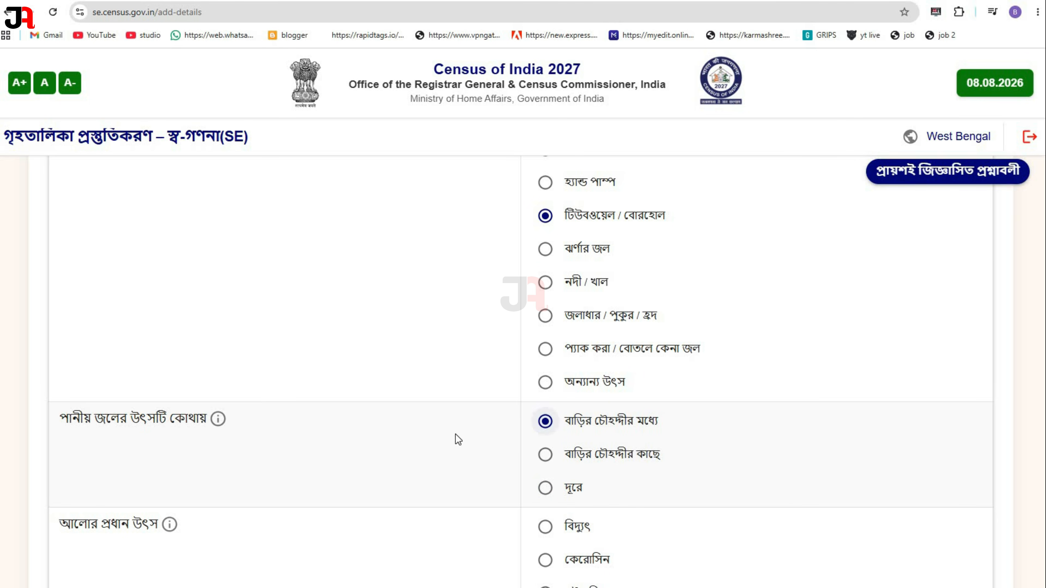
scroll(455, 434, "down", 5)
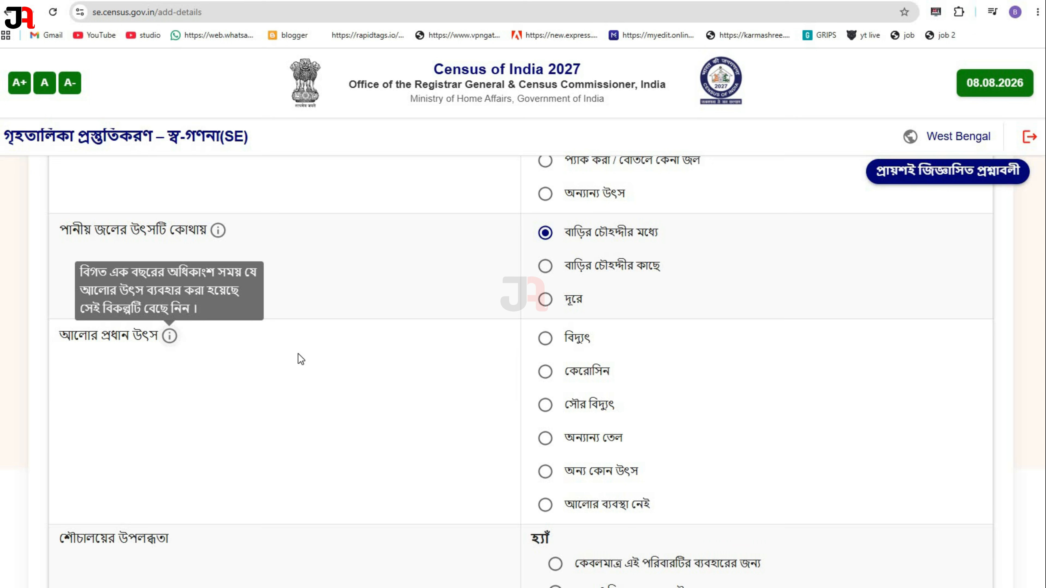
Step: Choose বিদ্যুৎ (electricity) as the main source of lighting
scroll(384, 361, "down", 2)
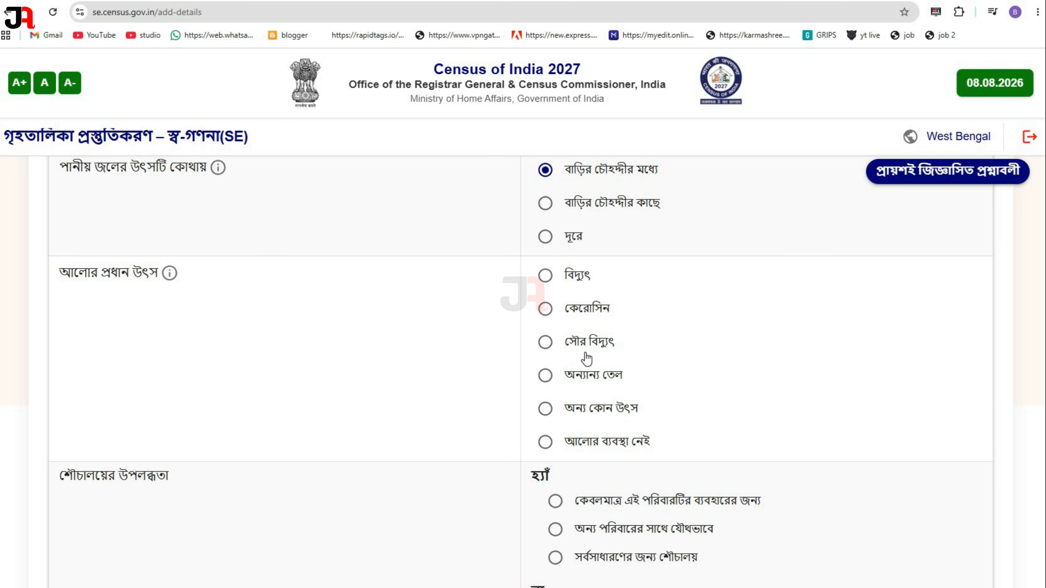
left_click(545, 277)
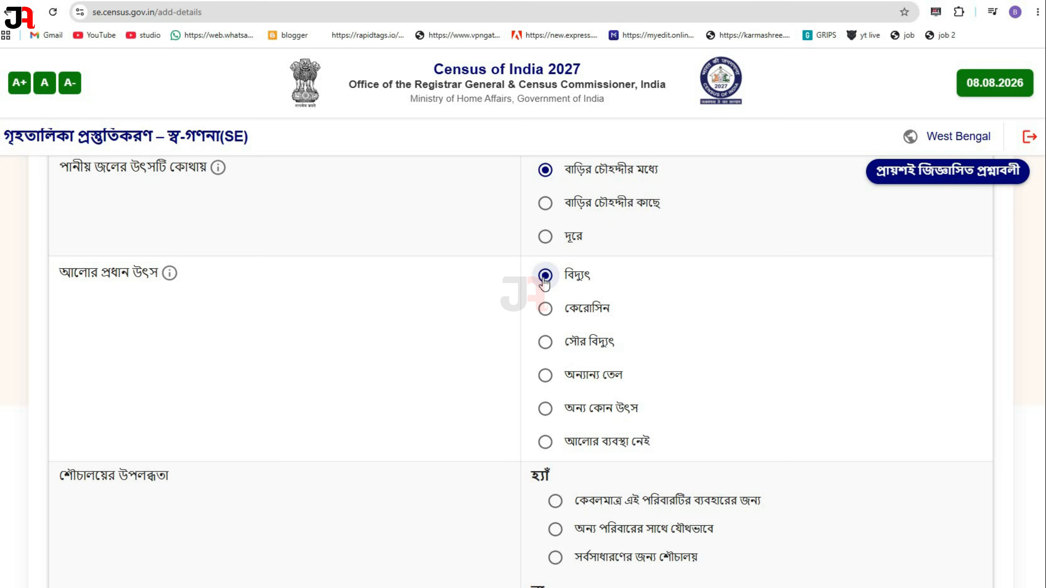
scroll(341, 402, "down", 3)
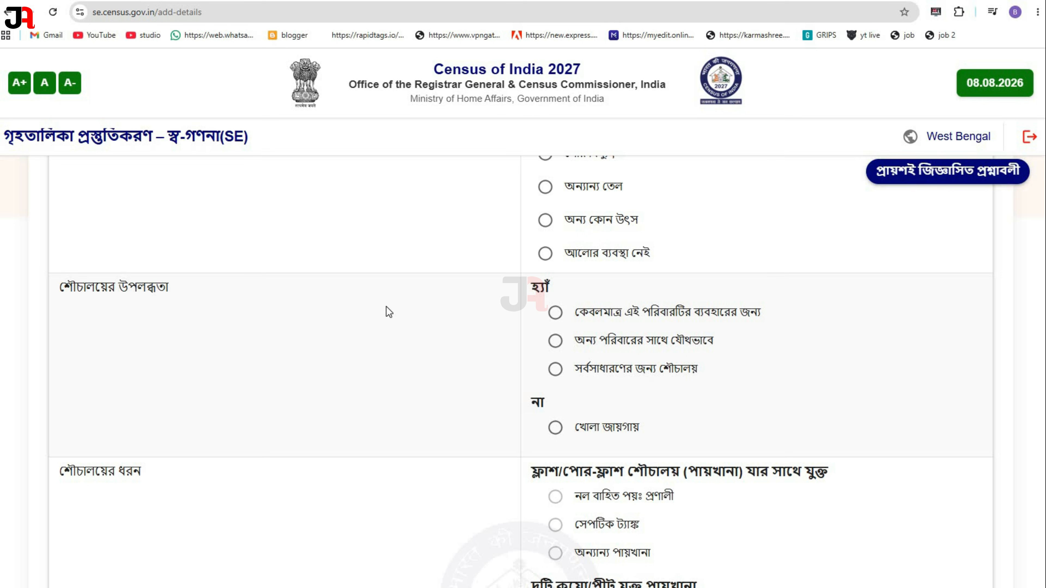
left_click(555, 313)
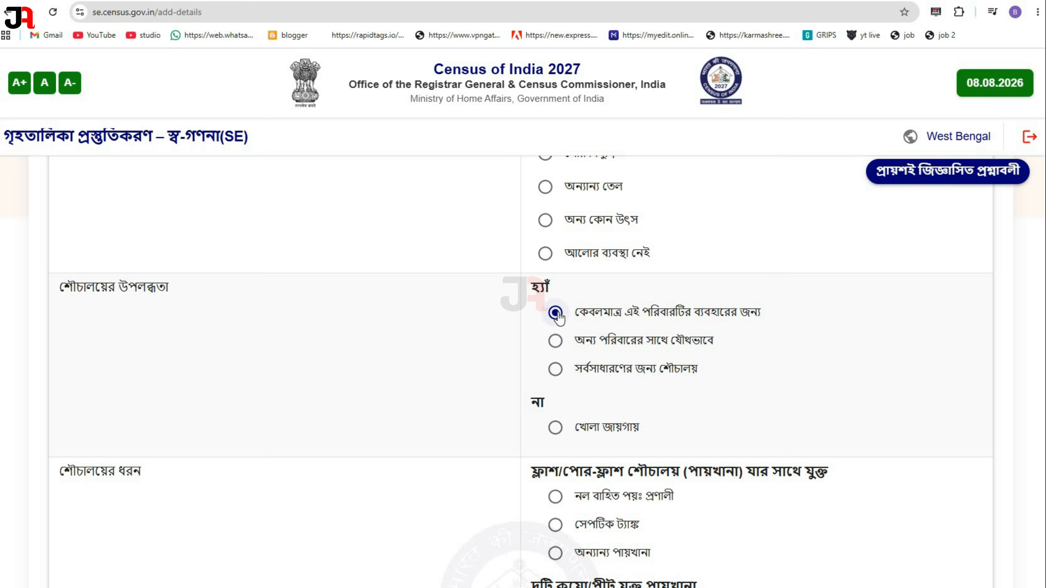
left_click(557, 342)
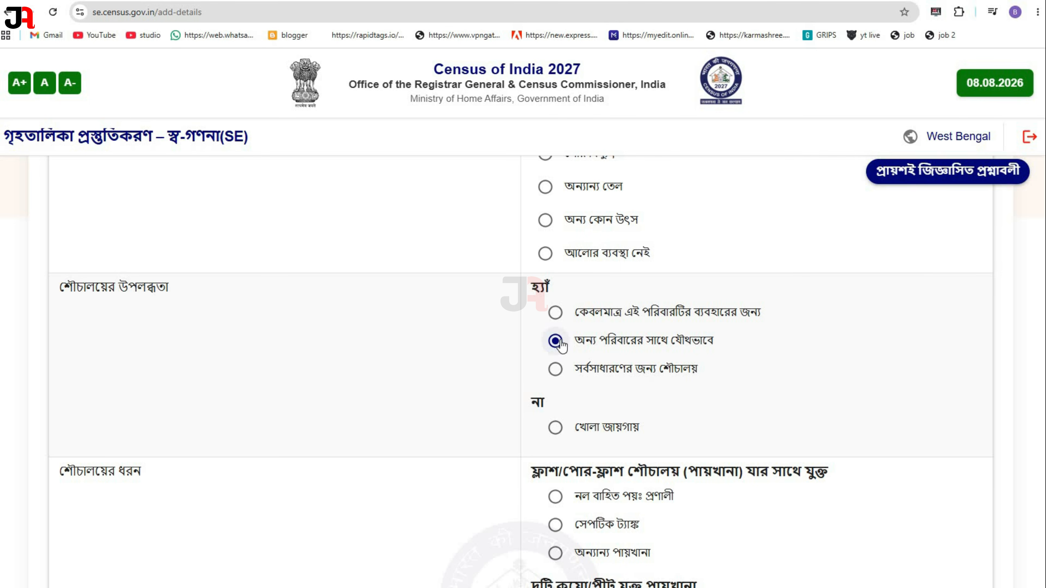
left_click(557, 314)
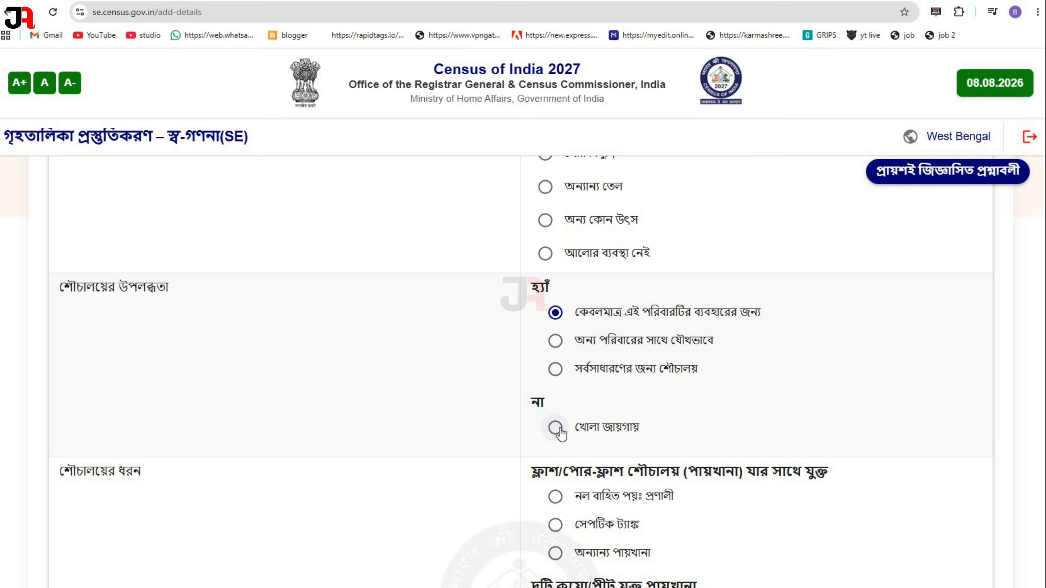
scroll(290, 407, "down", 5)
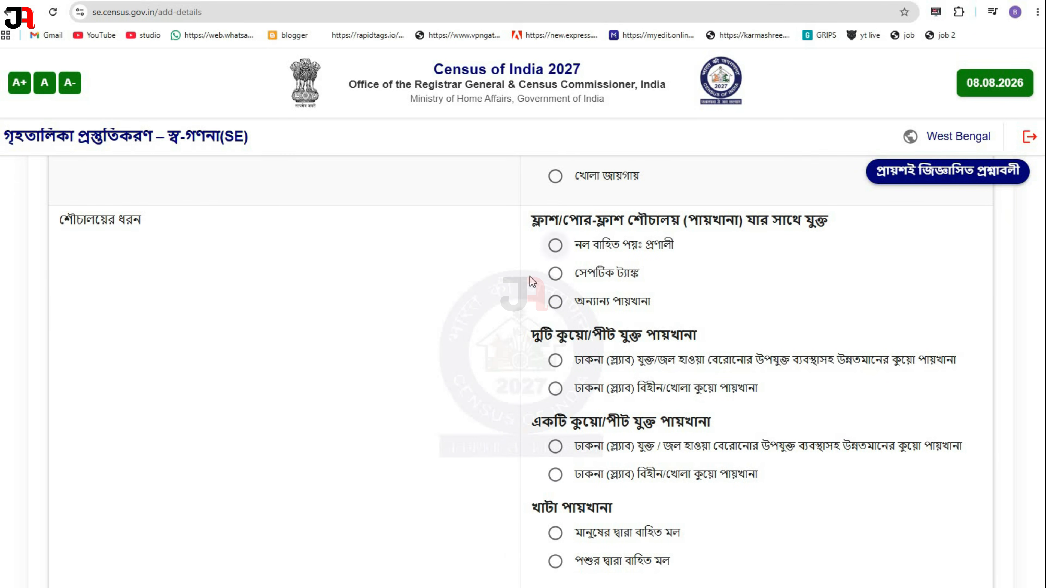
scroll(599, 344, "down", 2)
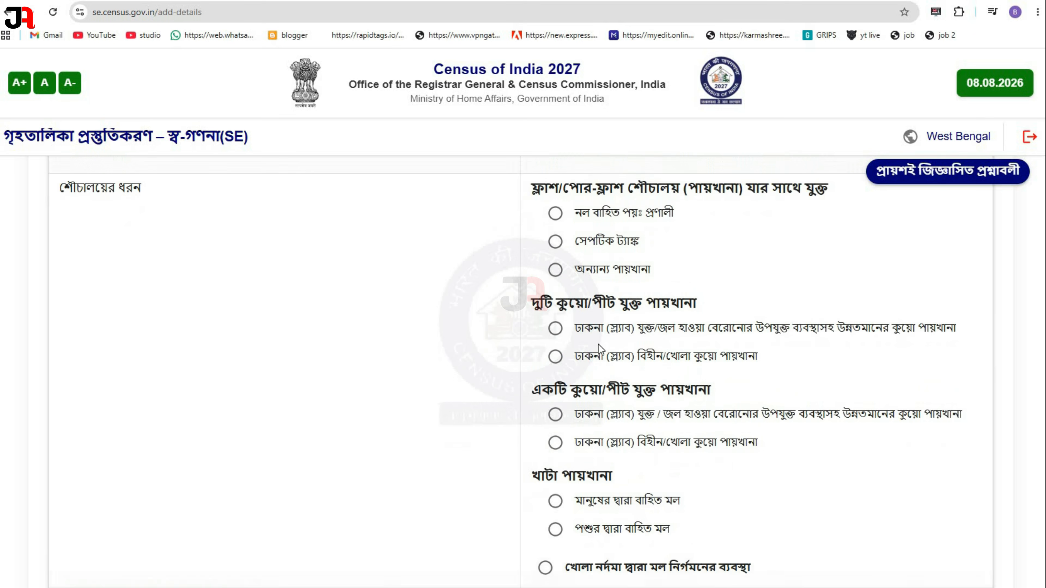
scroll(598, 344, "down", 2)
scroll(545, 359, "down", 1)
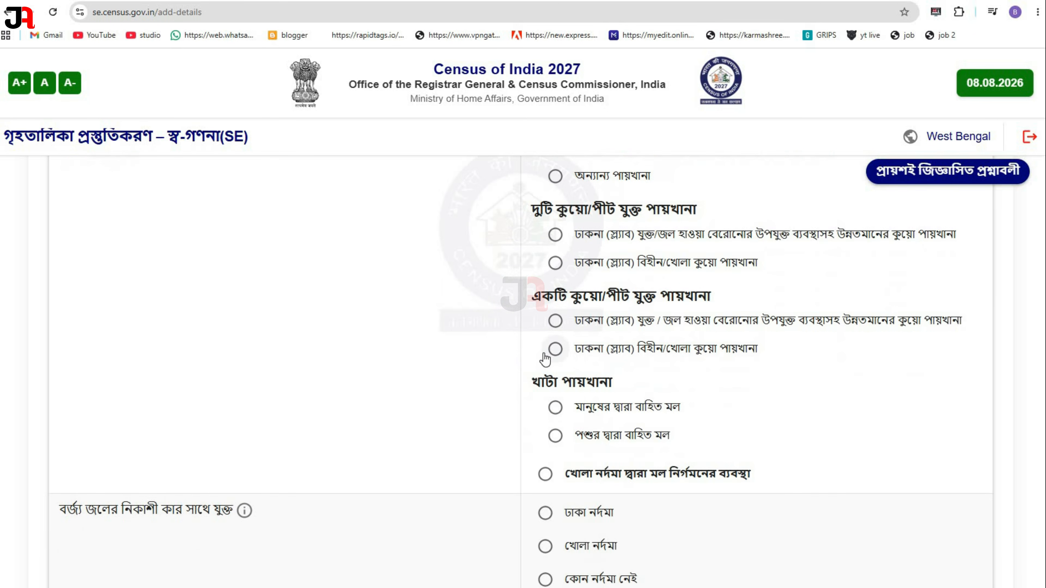
scroll(545, 359, "down", 2)
scroll(540, 330, "up", 4)
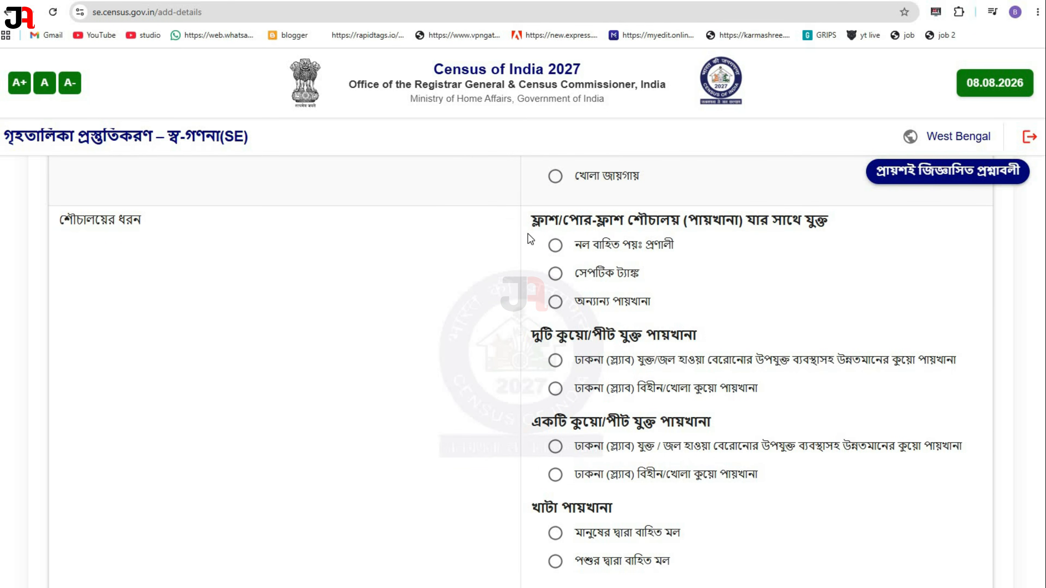
scroll(552, 247, "down", 1)
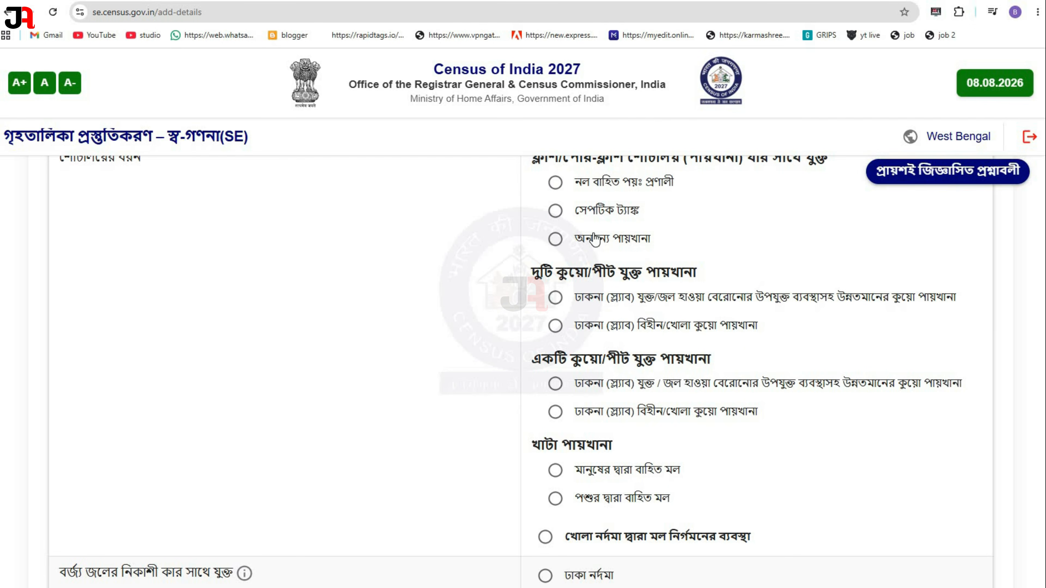
scroll(597, 256, "down", 3)
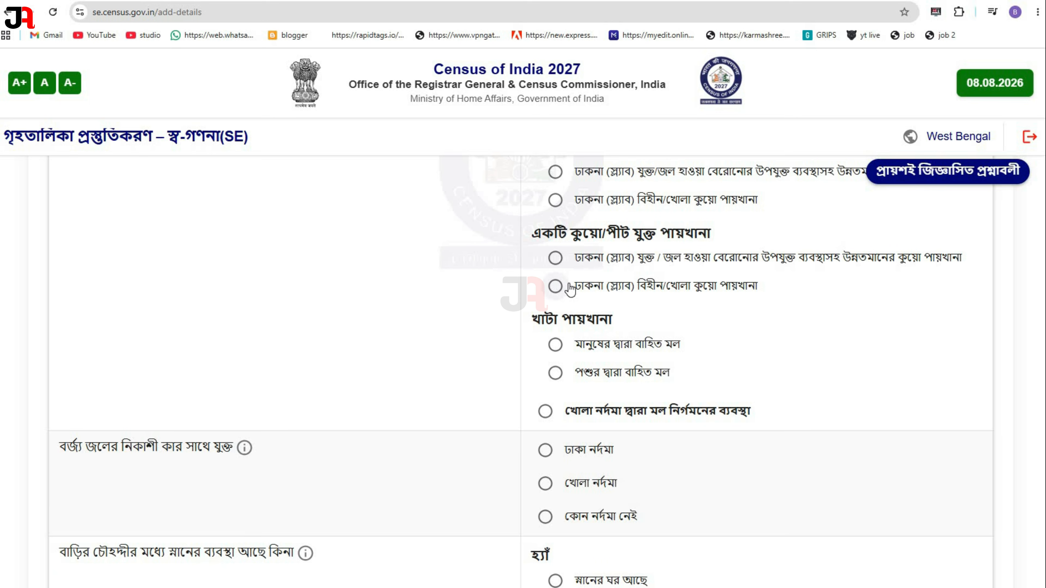
scroll(453, 295, "down", 3)
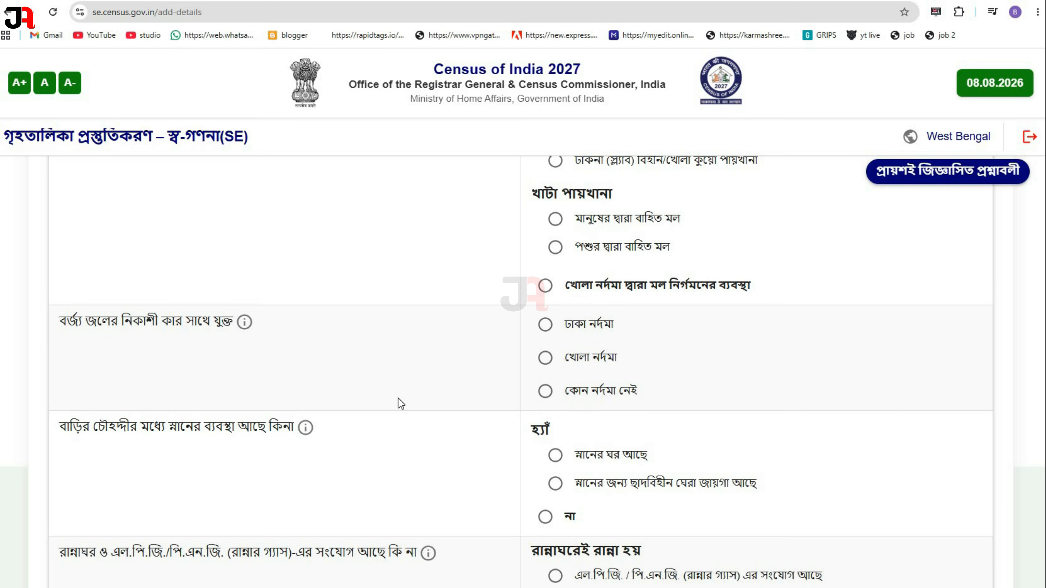
Step: Answer the bathing question with স্নানের জন্য ছাদবিহীন ঘেরা জায়গা আছে
scroll(370, 399, "down", 3)
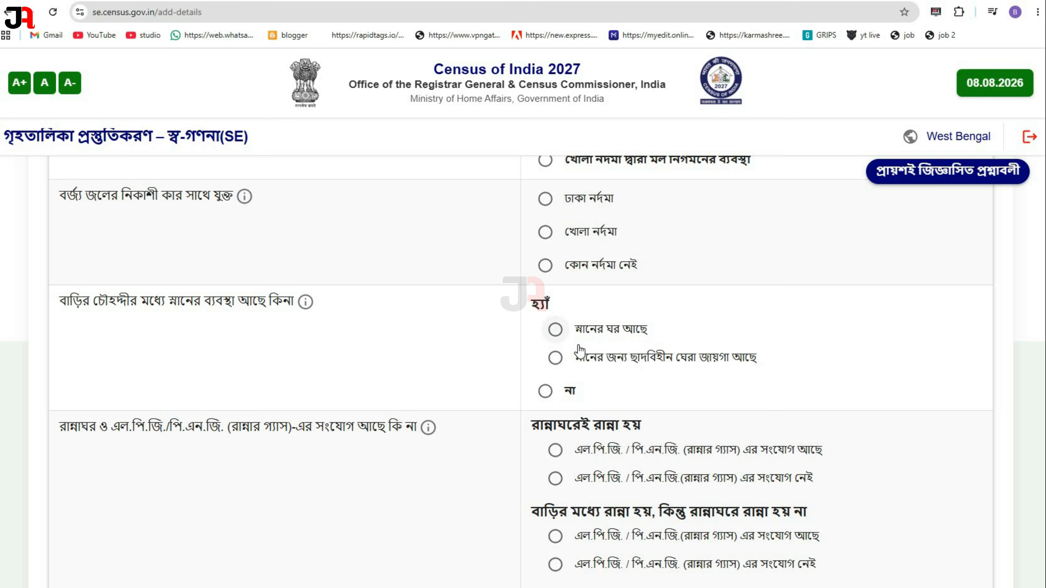
left_click(556, 331)
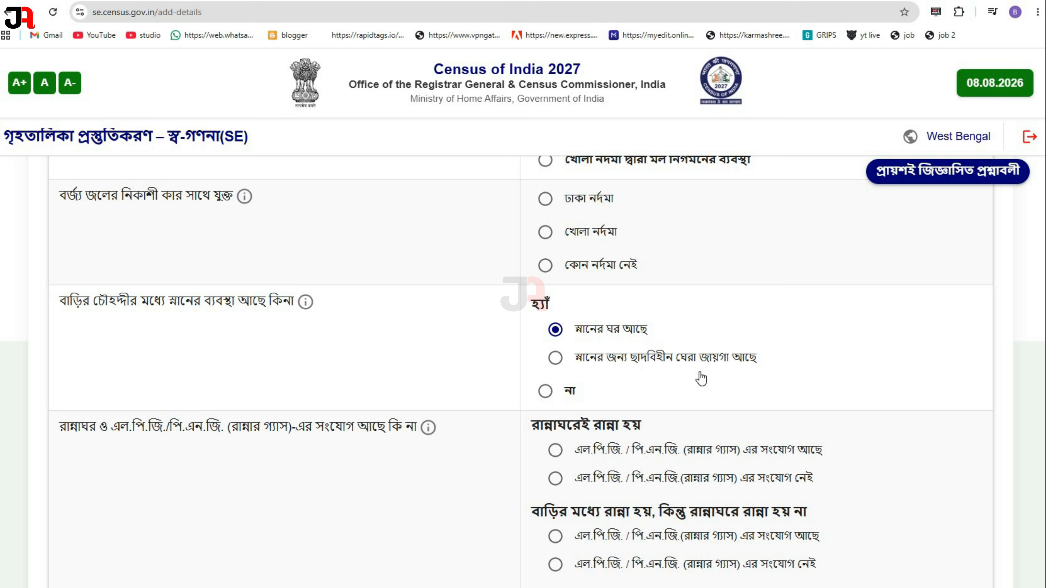
left_click(621, 362)
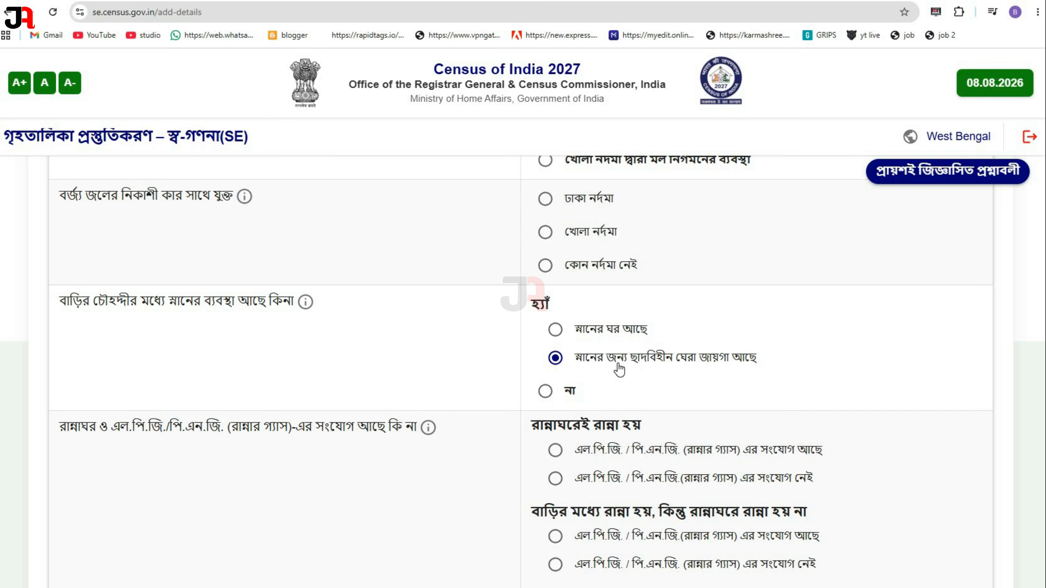
left_click(556, 330)
left_click(547, 390)
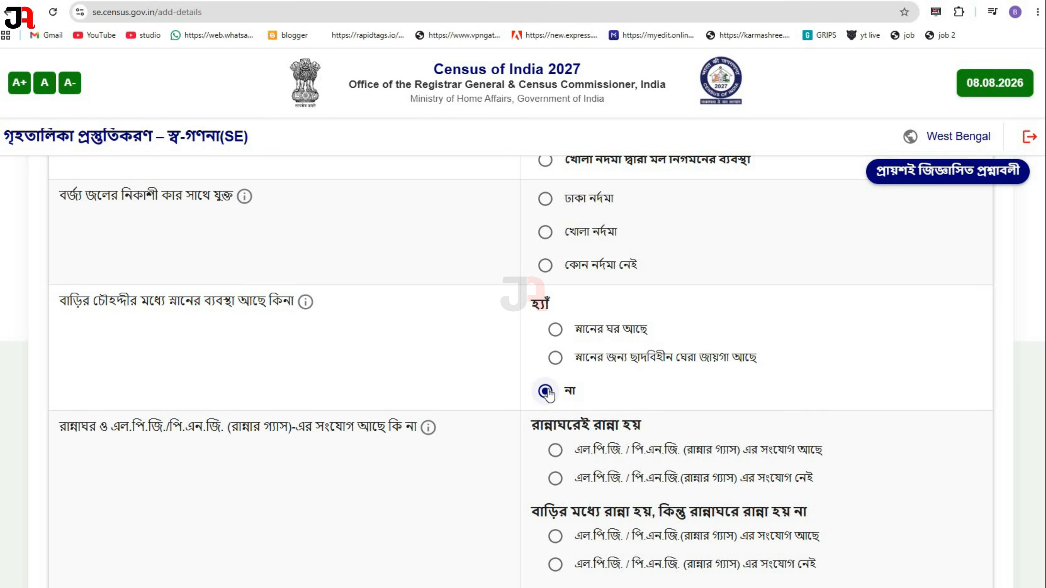
key("Up")
scroll(496, 434, "down", 5)
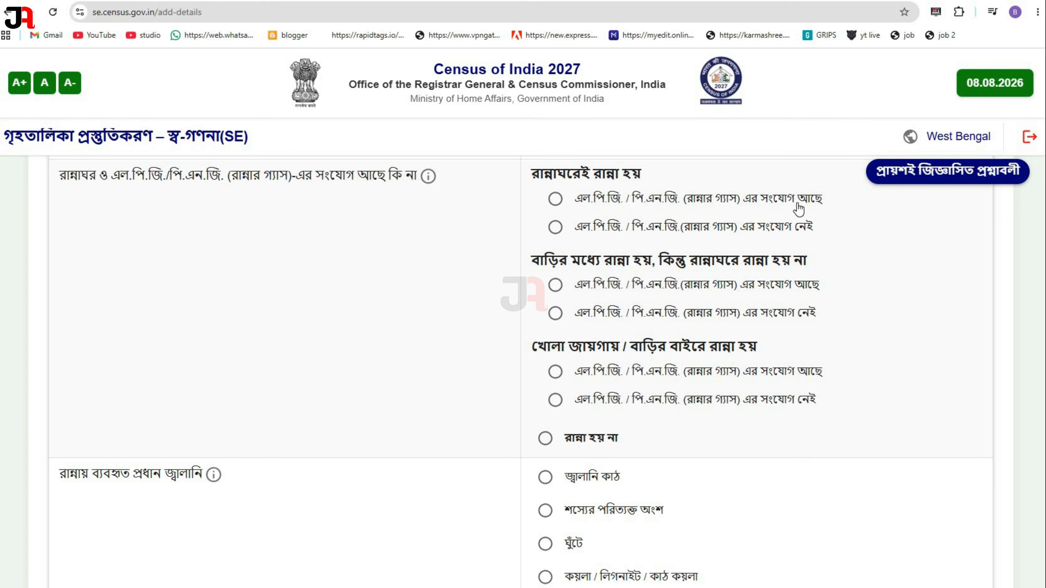
Step: Answer the kitchen question as cooking in kitchen with an LPG/PNG connection
left_click(555, 200)
left_click(556, 229)
left_click(672, 309)
left_click(554, 400)
left_click(556, 202)
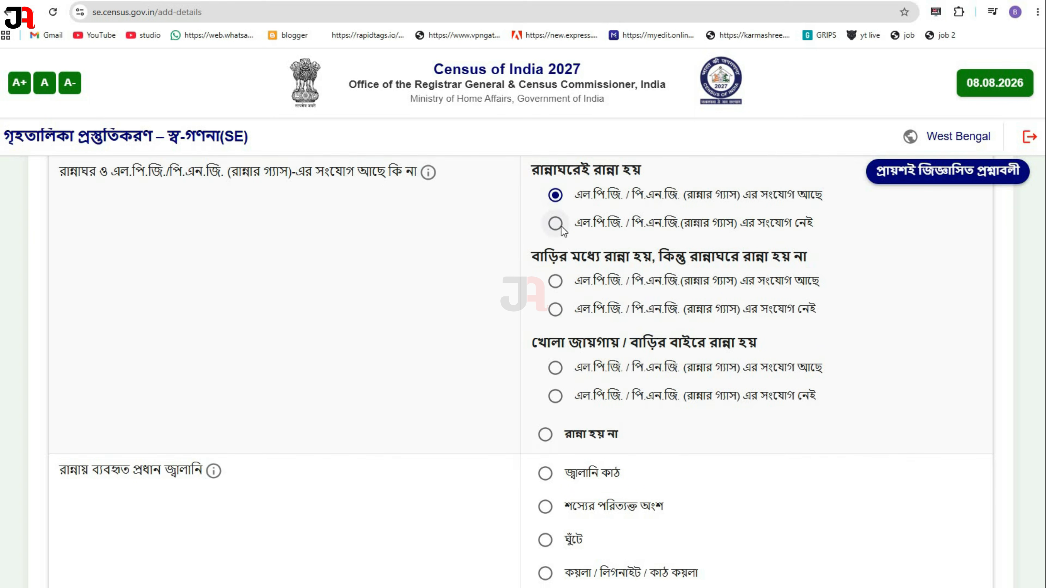
scroll(568, 222, "down", 4)
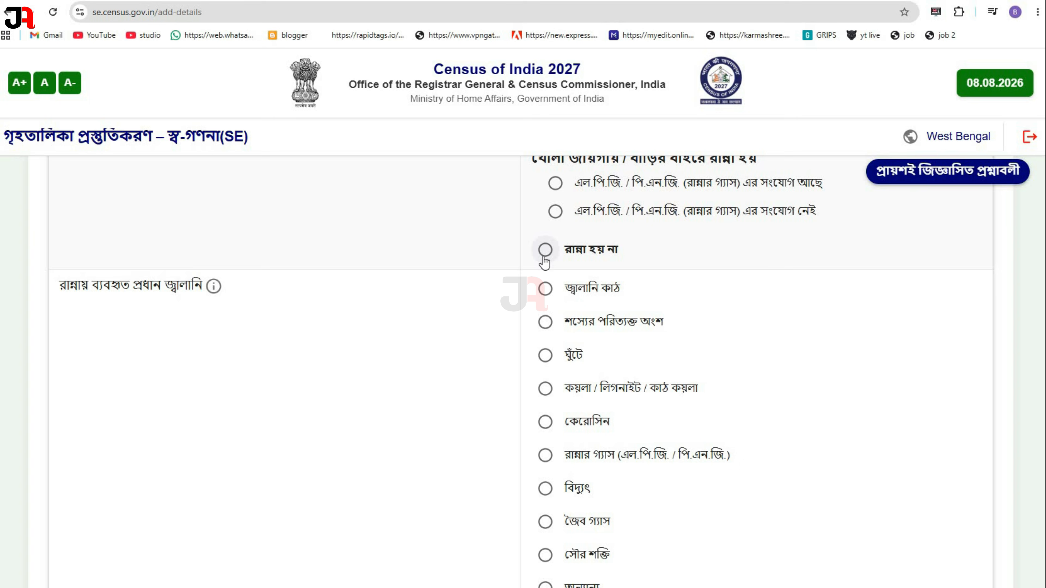
left_click(544, 252)
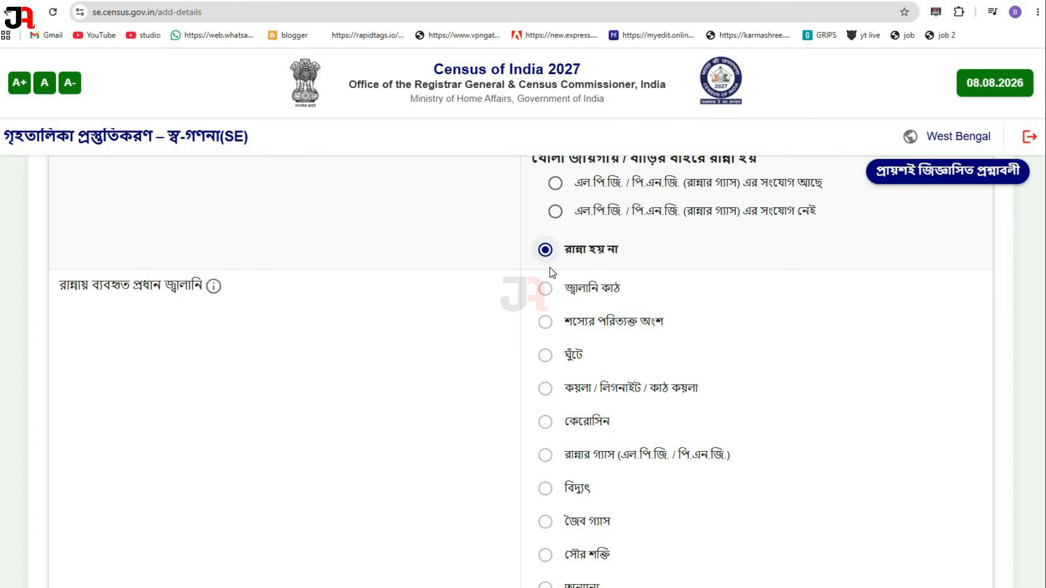
key("Down")
scroll(483, 378, "down", 2)
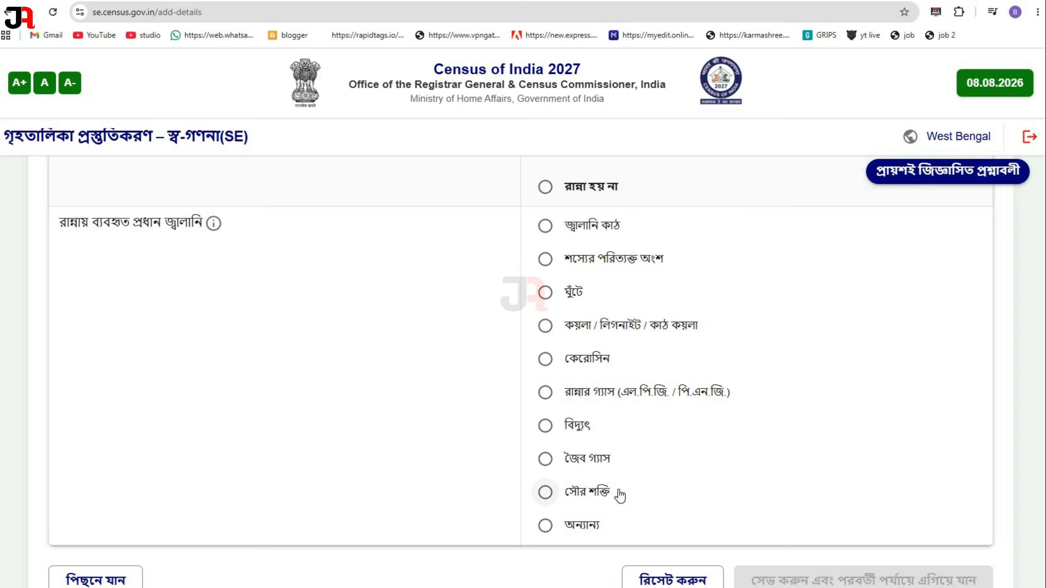
Step: Choose রান্নার গ্যাস (এল.পি.জি. / পি.এন.জি.) as the main cooking fuel
scroll(561, 533, "down", 2)
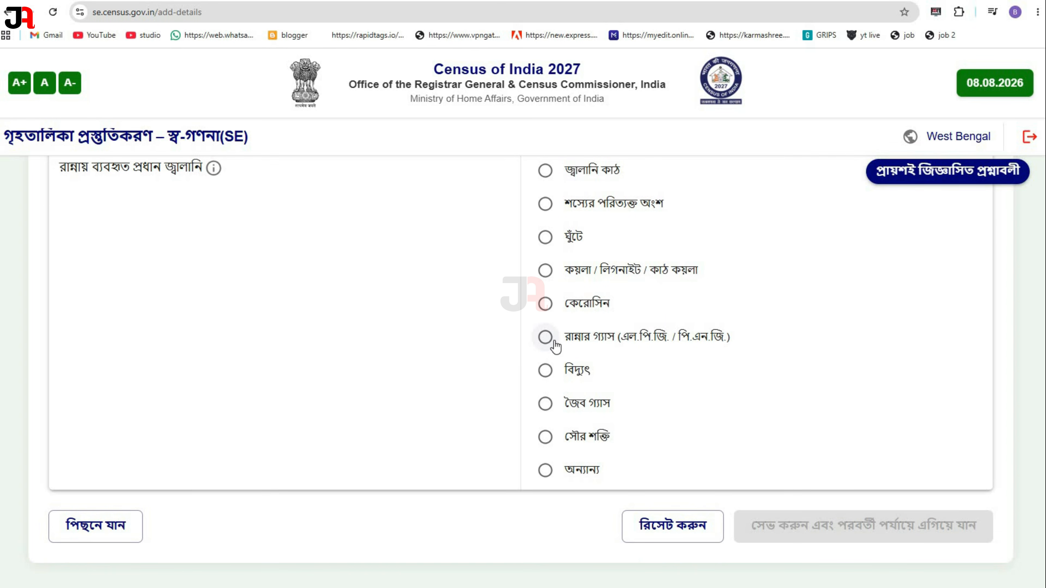
scroll(519, 339, "up", 9)
scroll(536, 321, "up", 3)
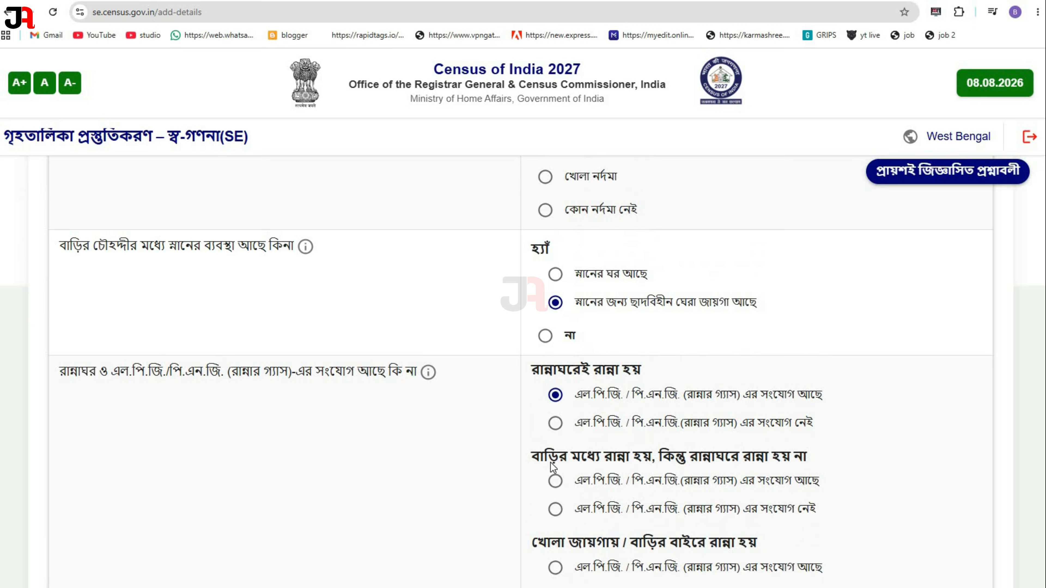
scroll(604, 346, "down", 3)
scroll(759, 304, "down", 7)
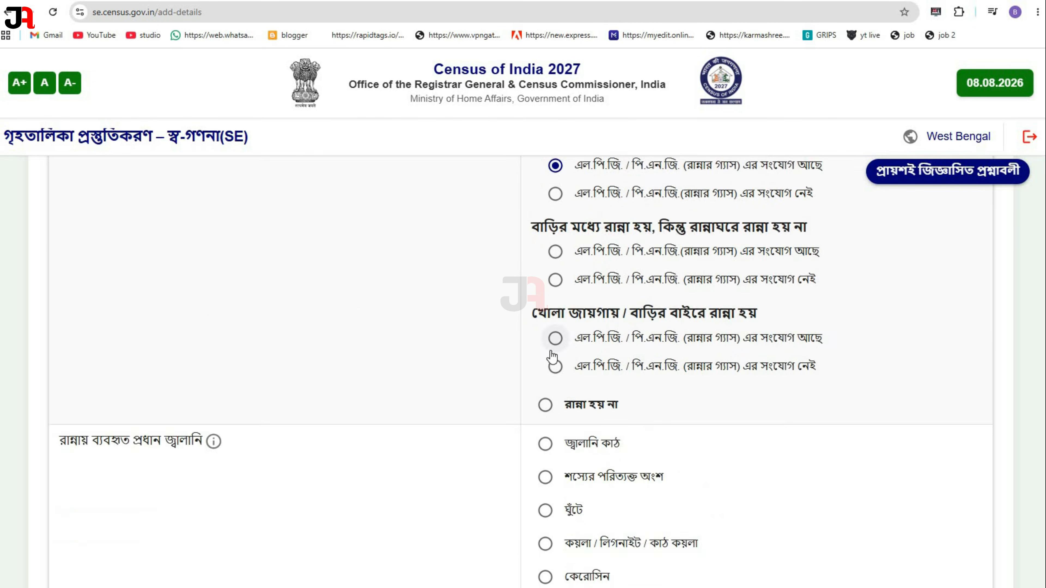
left_click(545, 400)
Step: Save the amenities page and confirm moving to the next step
scroll(741, 441, "down", 2)
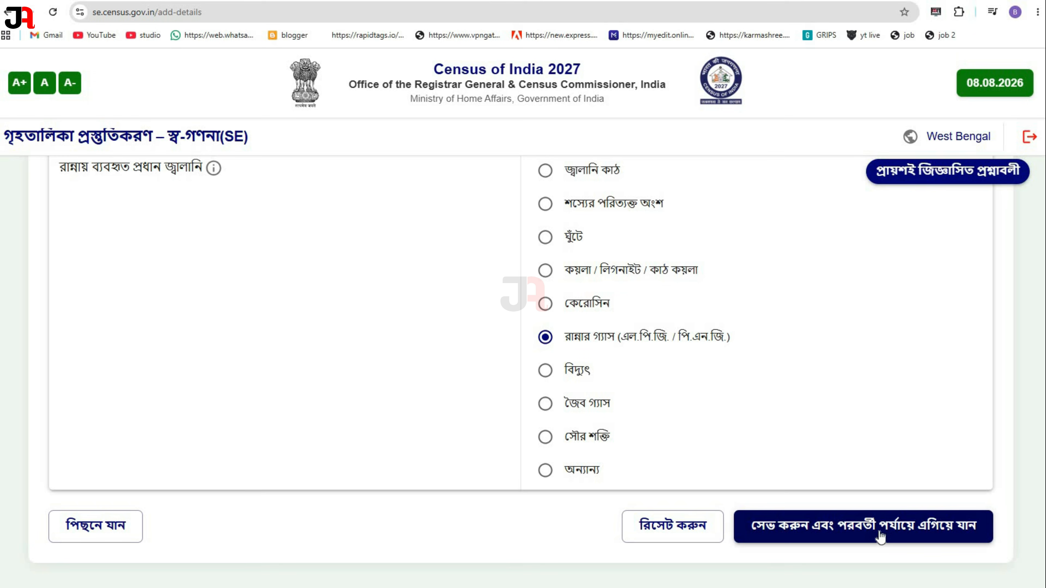
left_click(903, 530)
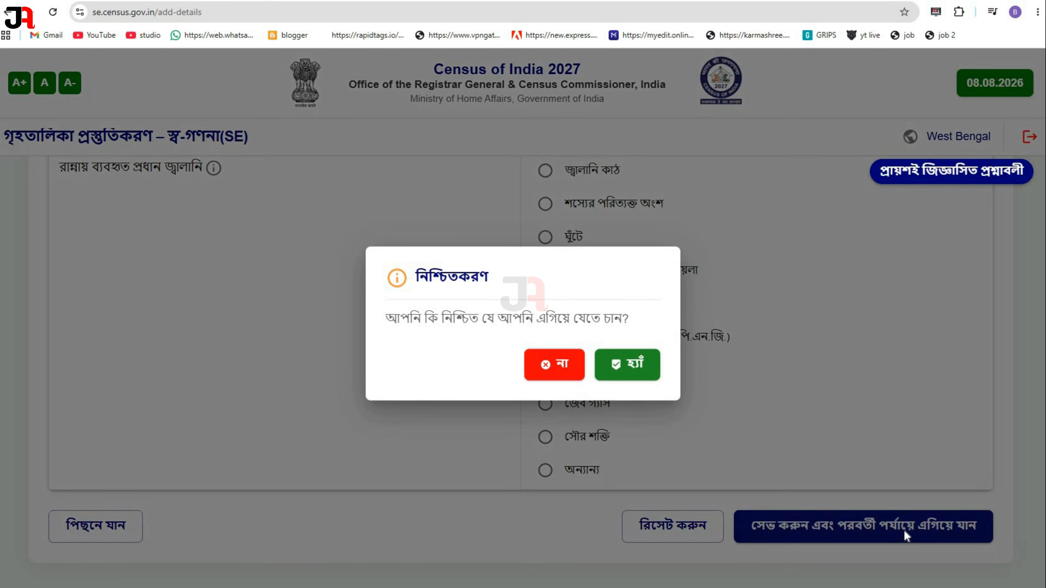
left_click(631, 366)
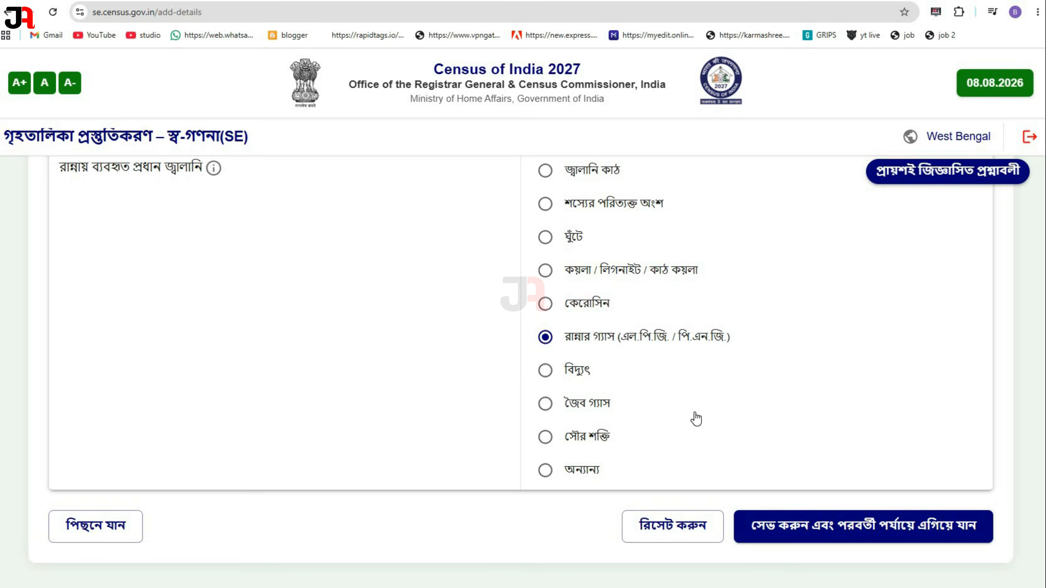
Step: Answer that the household has no radio and no television
scroll(513, 390, "down", 3)
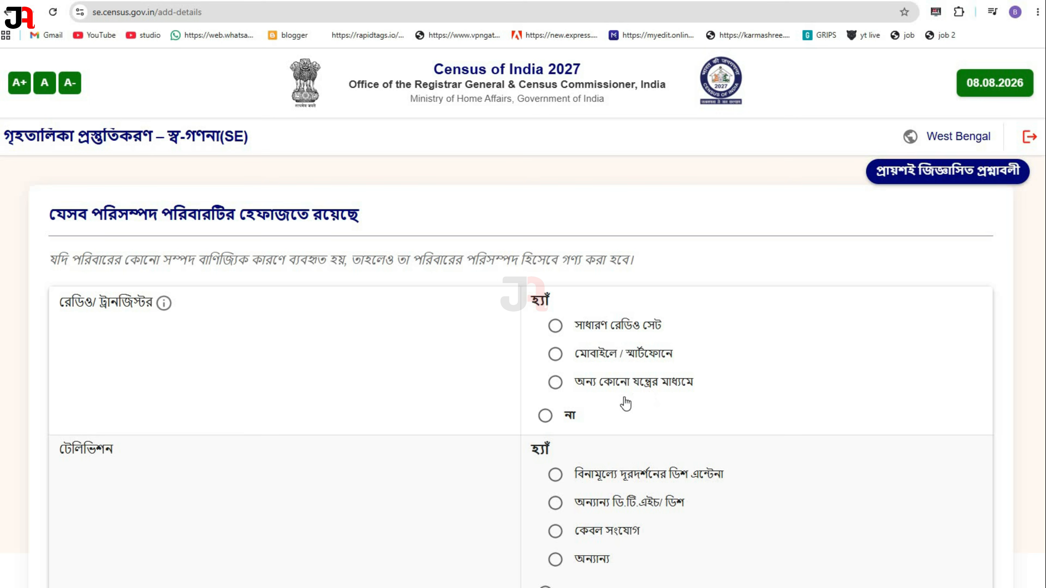
left_click(546, 416)
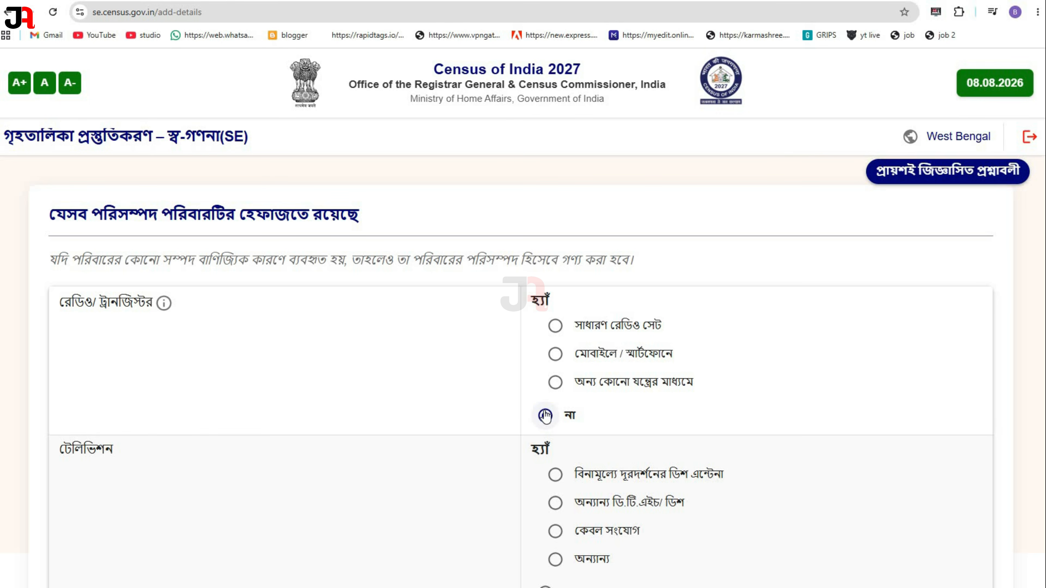
scroll(310, 390, "down", 4)
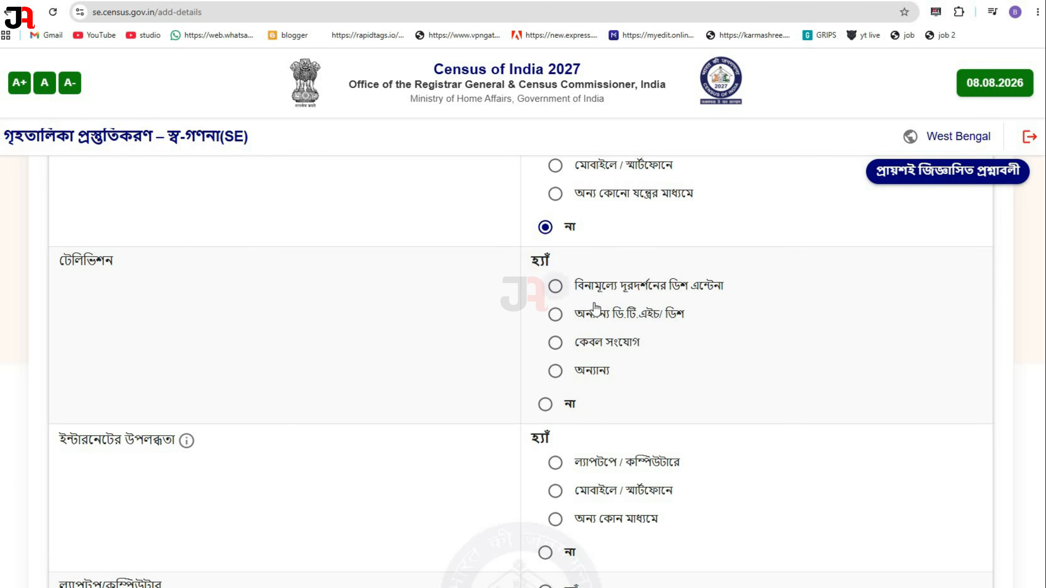
left_click(546, 404)
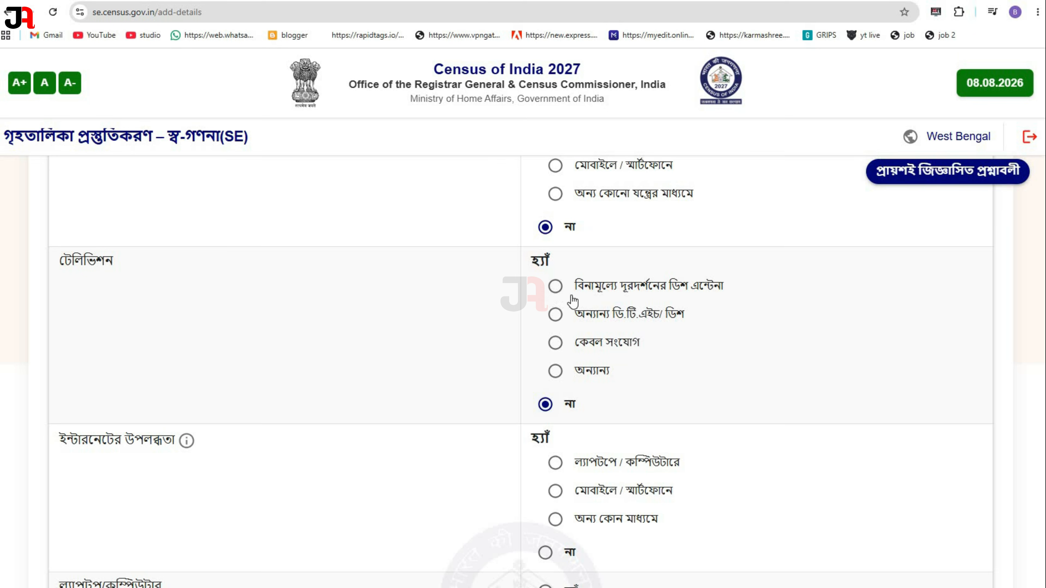
scroll(696, 358, "down", 3)
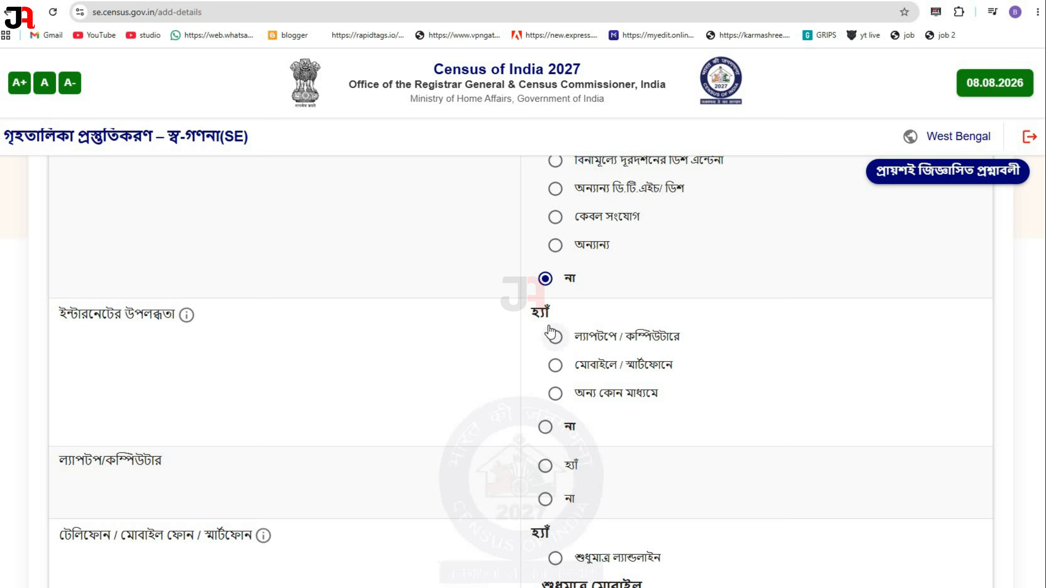
Step: Mark internet access through a laptop/computer and answer হ্যাঁ to owning a laptop/computer
left_click(554, 335)
scroll(723, 357, "down", 2)
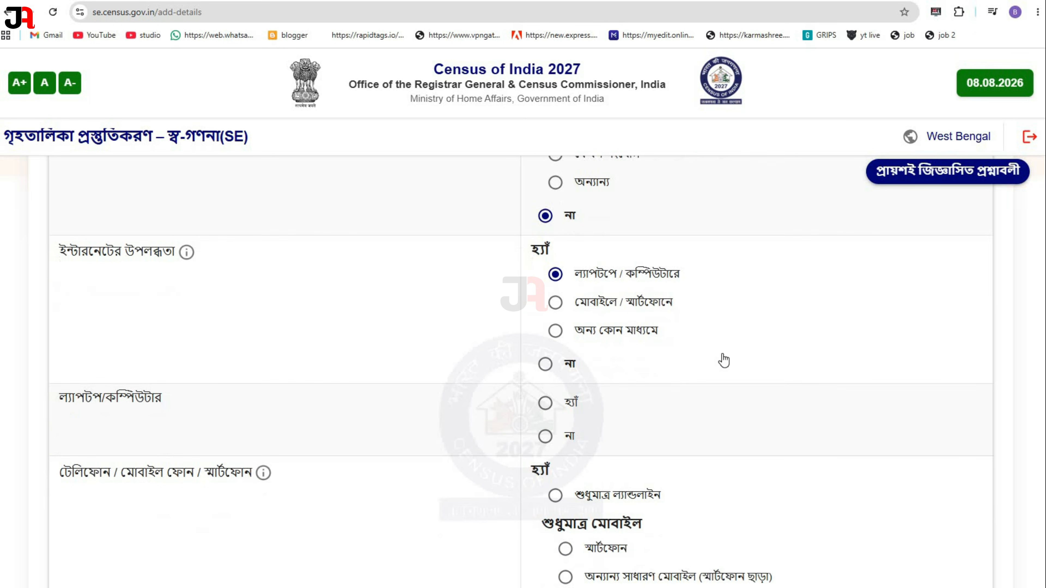
scroll(182, 392, "down", 2)
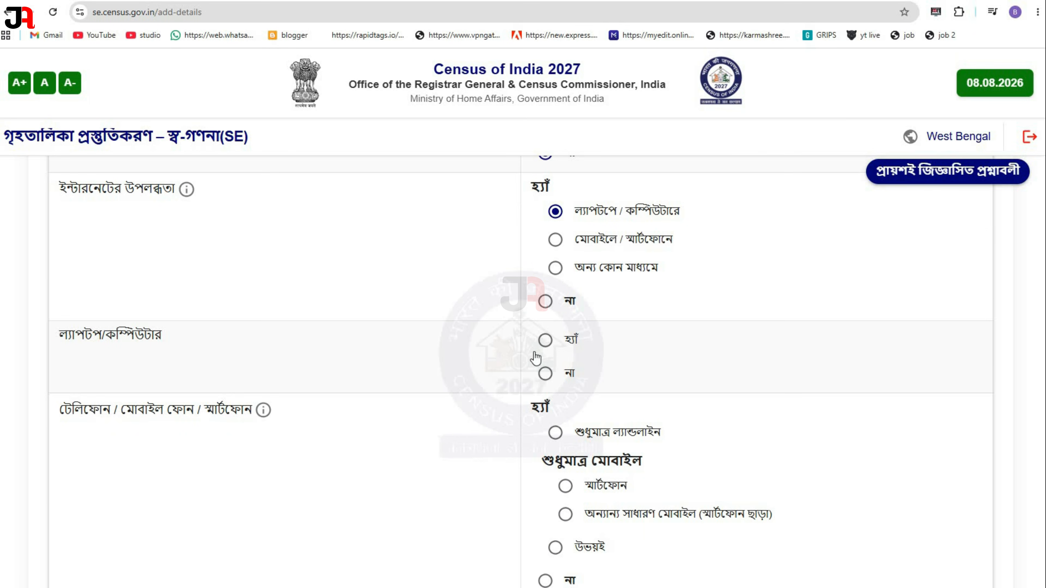
left_click(545, 340)
scroll(482, 402, "down", 2)
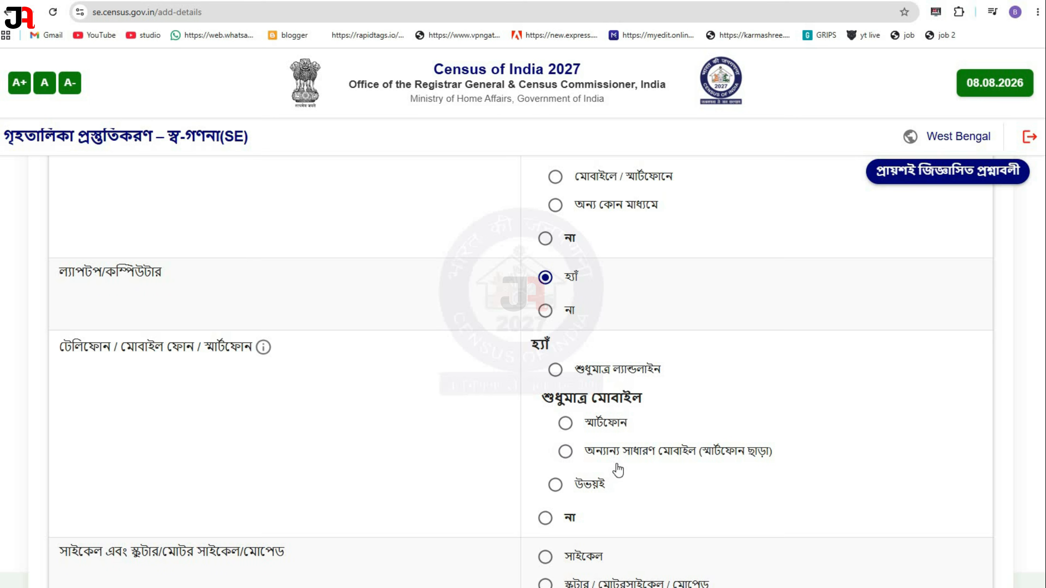
Step: Record স্মার্টফোন as the household's telephone/mobile type
left_click(553, 519)
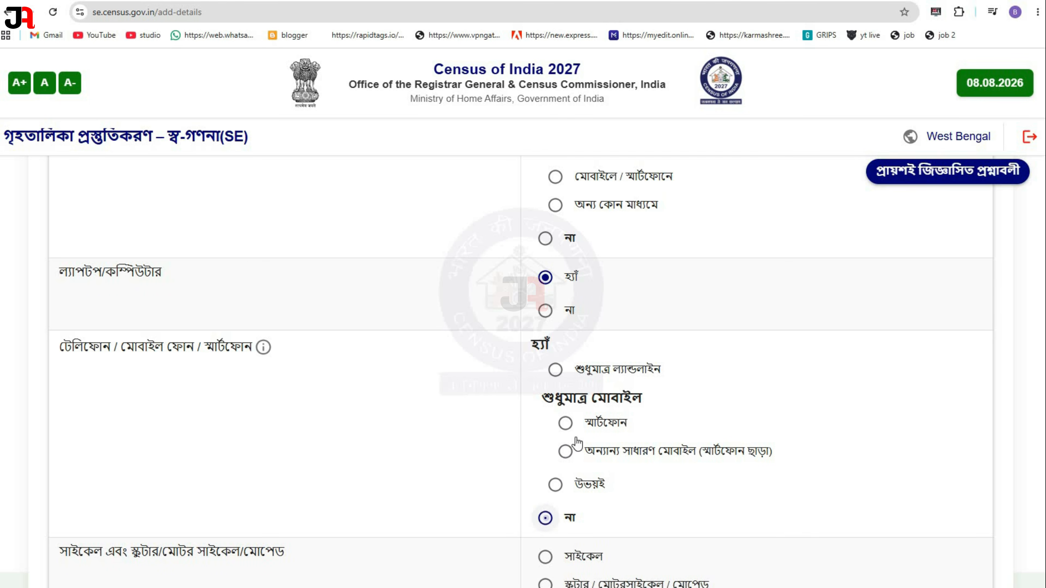
left_click(566, 424)
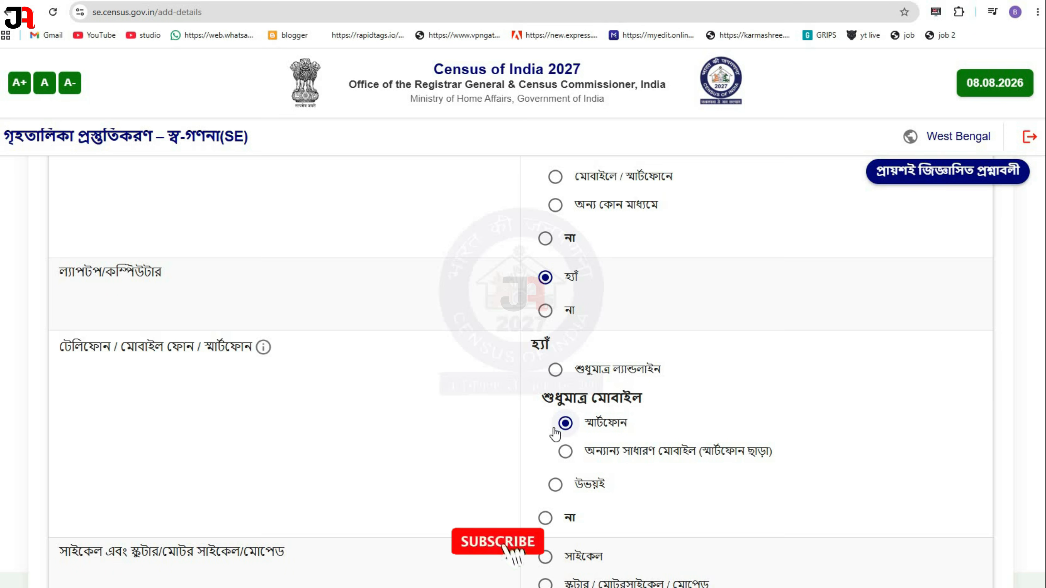
scroll(555, 432, "down", 3)
scroll(576, 309, "down", 5)
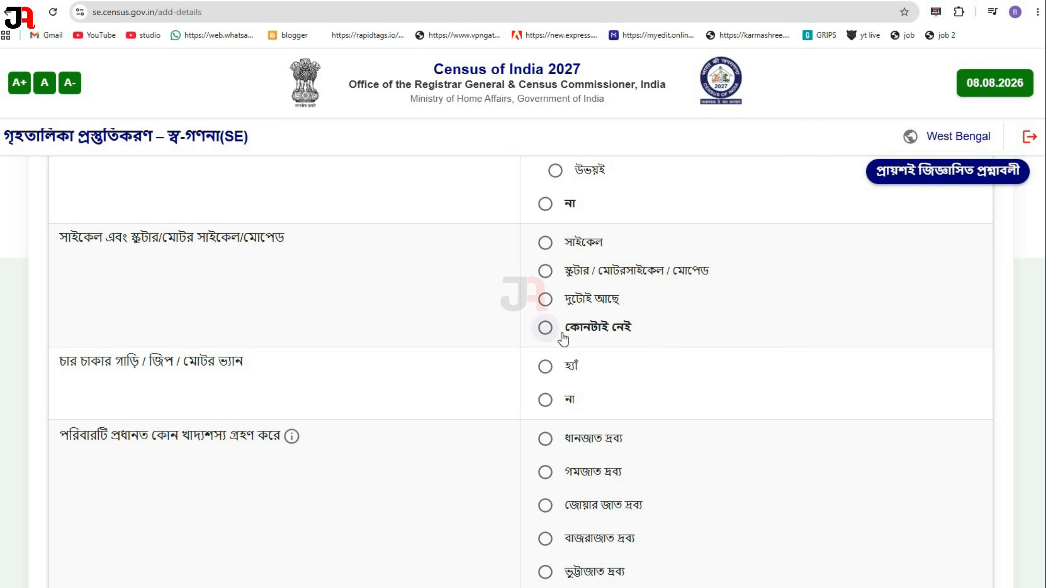
Step: Record দুটোই আছে for cycle and scooter, and না for car/jeep/van
left_click(545, 299)
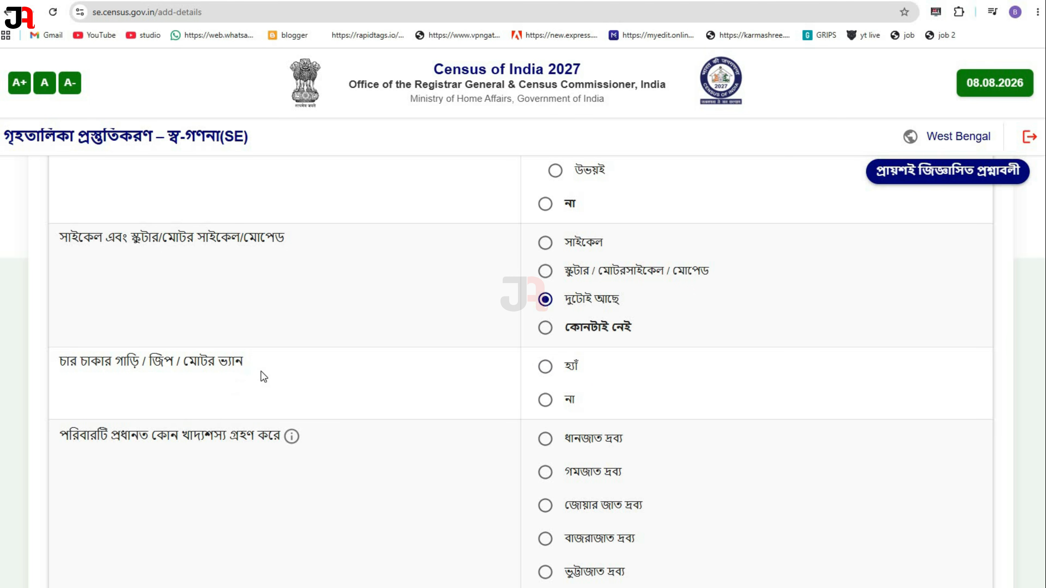
left_click(544, 368)
left_click(546, 399)
scroll(269, 383, "down", 3)
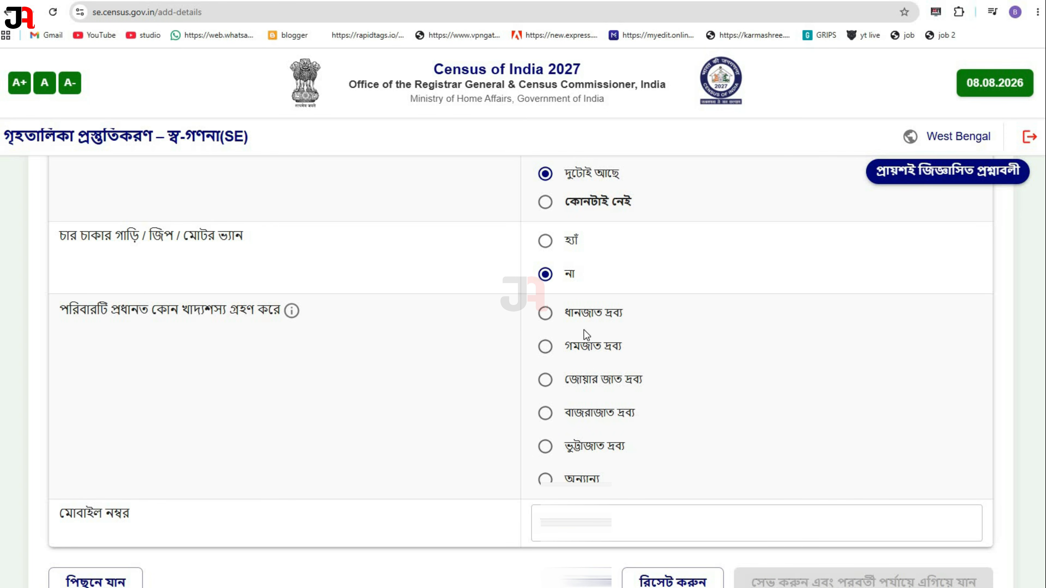
Step: Choose ধানজাত দ্রব্য (rice) as the main food grain, then save and confirm moving to Preview
left_click(547, 321)
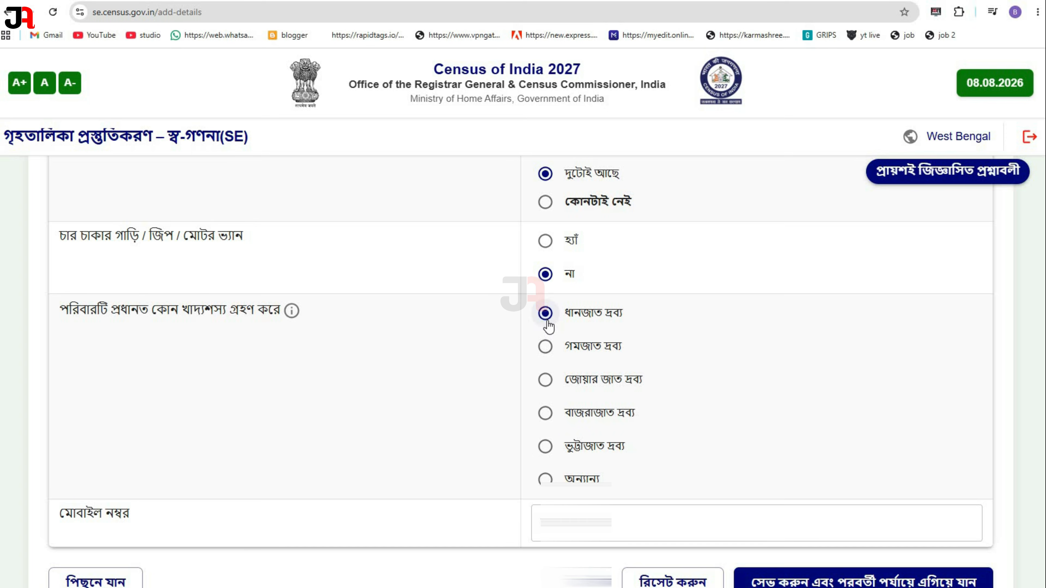
left_click(546, 352)
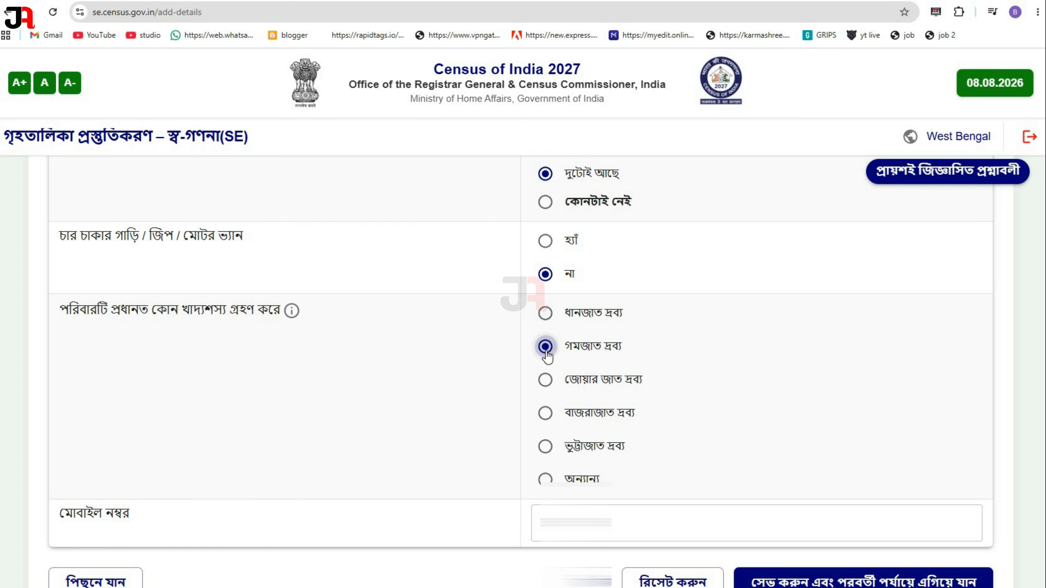
scroll(596, 427, "down", 1)
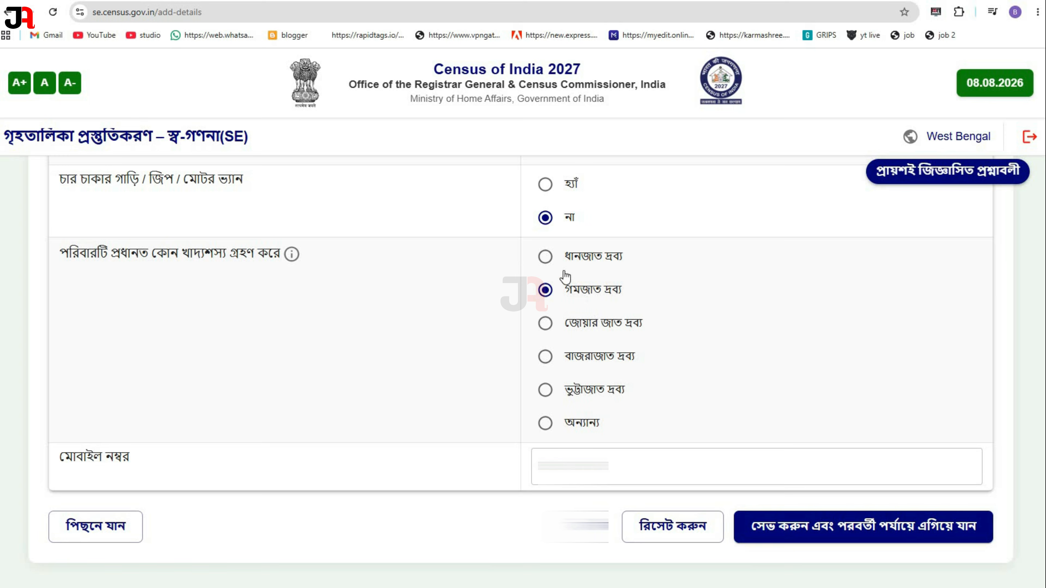
left_click(547, 259)
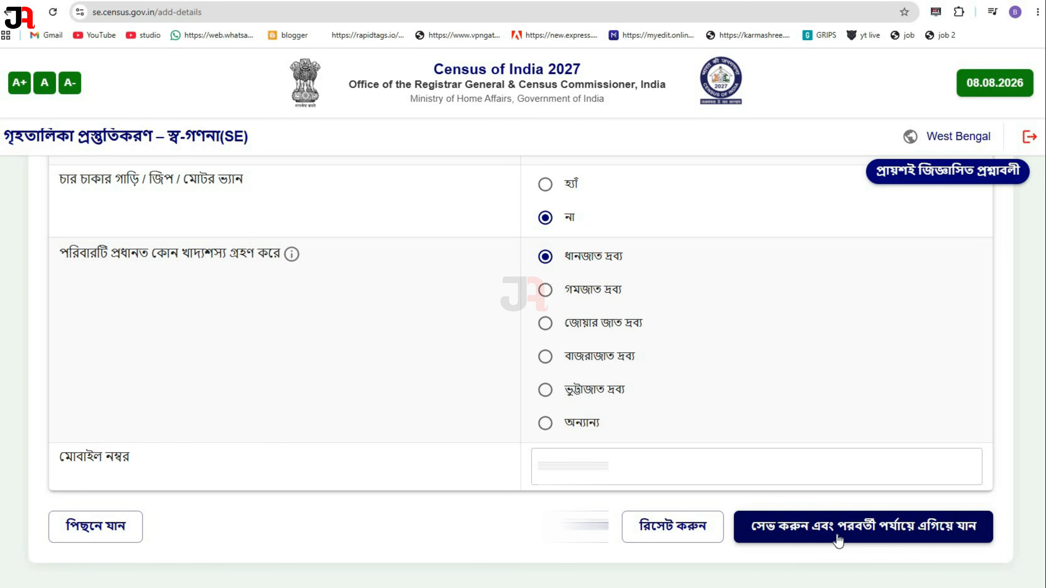
left_click(886, 525)
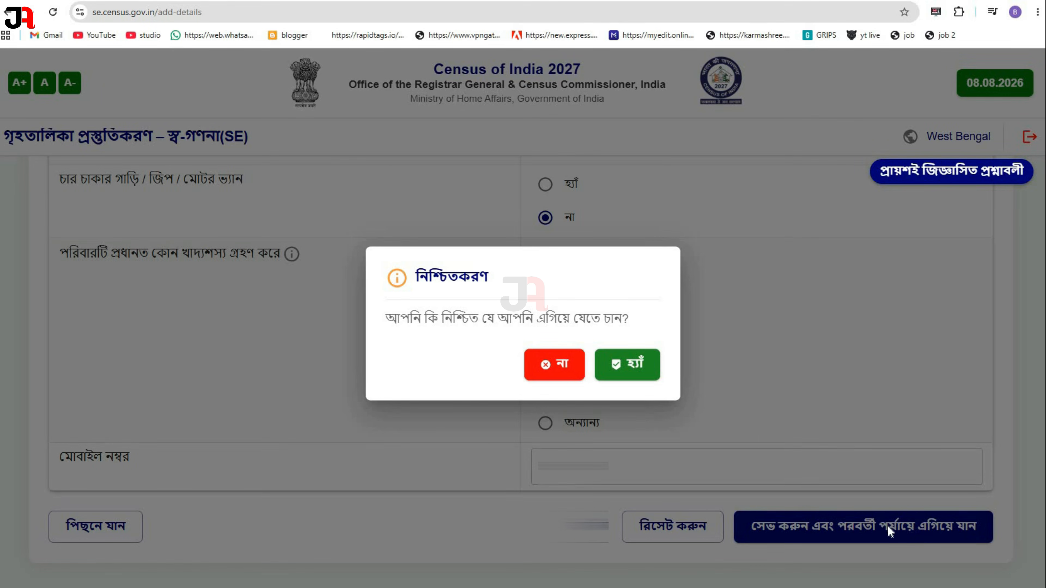
left_click(630, 365)
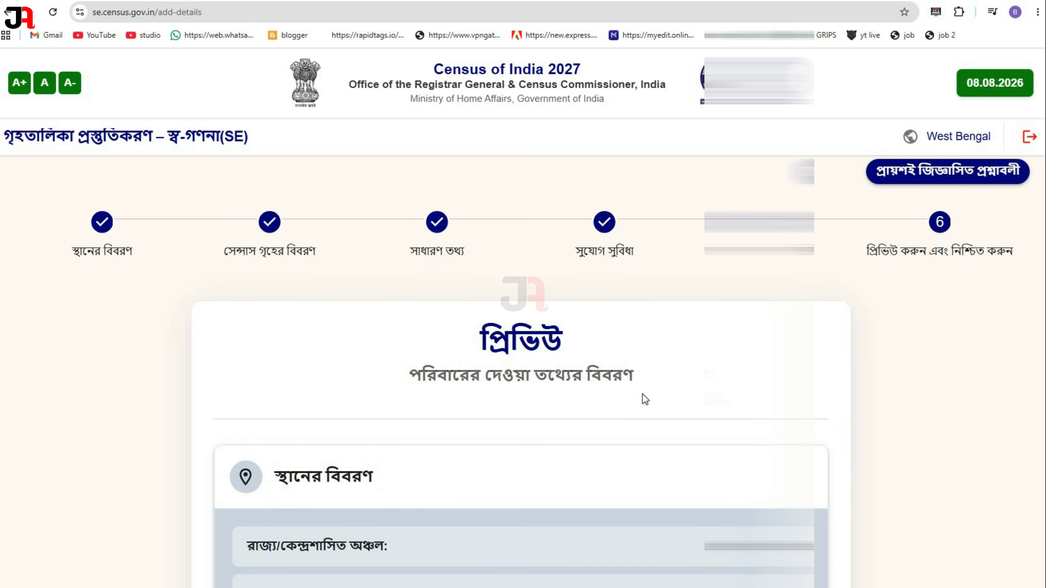
Step: Scroll to the end of the preview, checking two-wheeler, four-wheeler and staple-grain answers
scroll(642, 394, "down", 3)
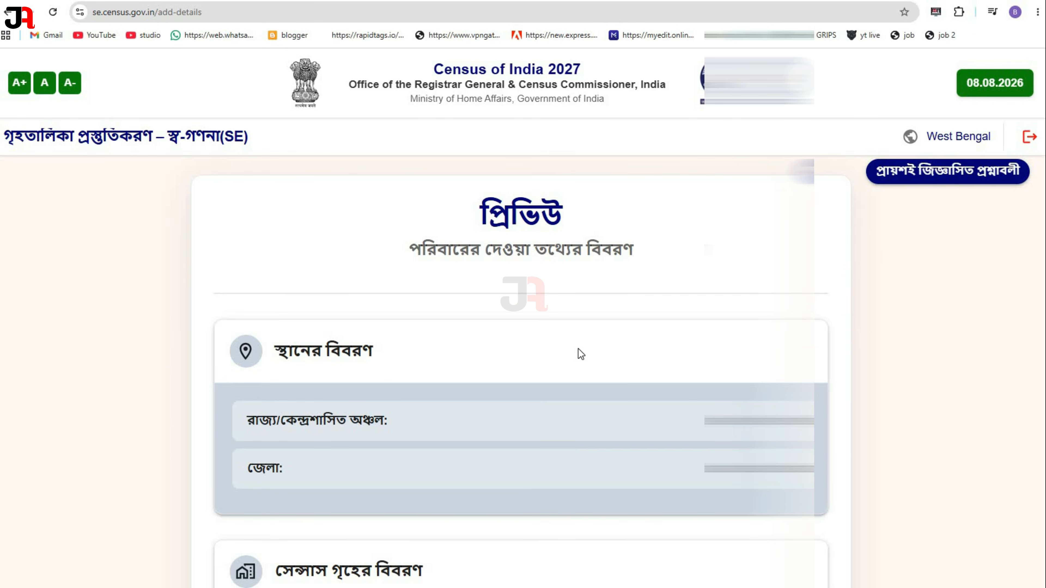
scroll(575, 354, "down", 14)
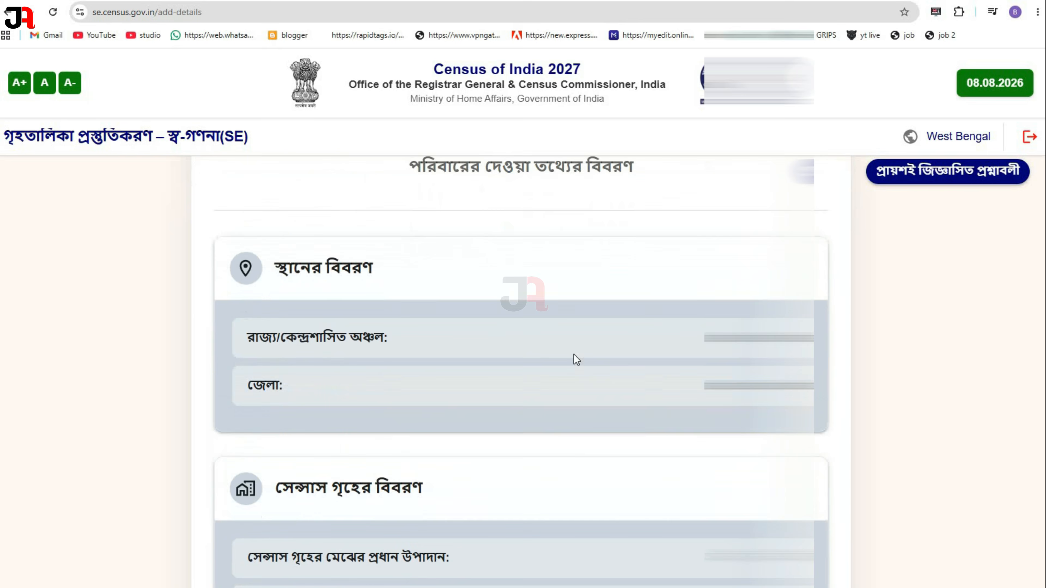
scroll(574, 370, "down", 20)
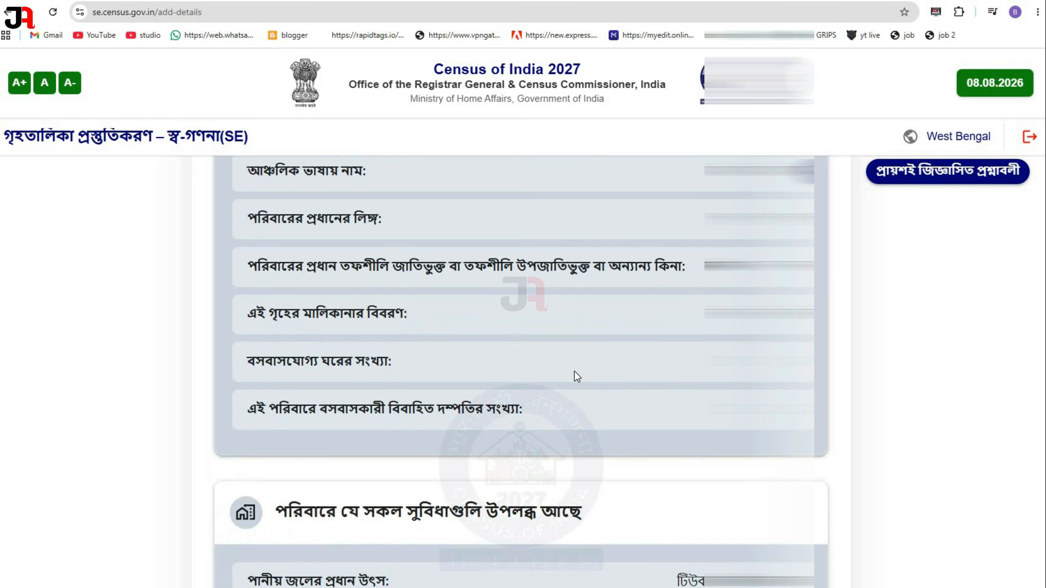
scroll(574, 373, "down", 10)
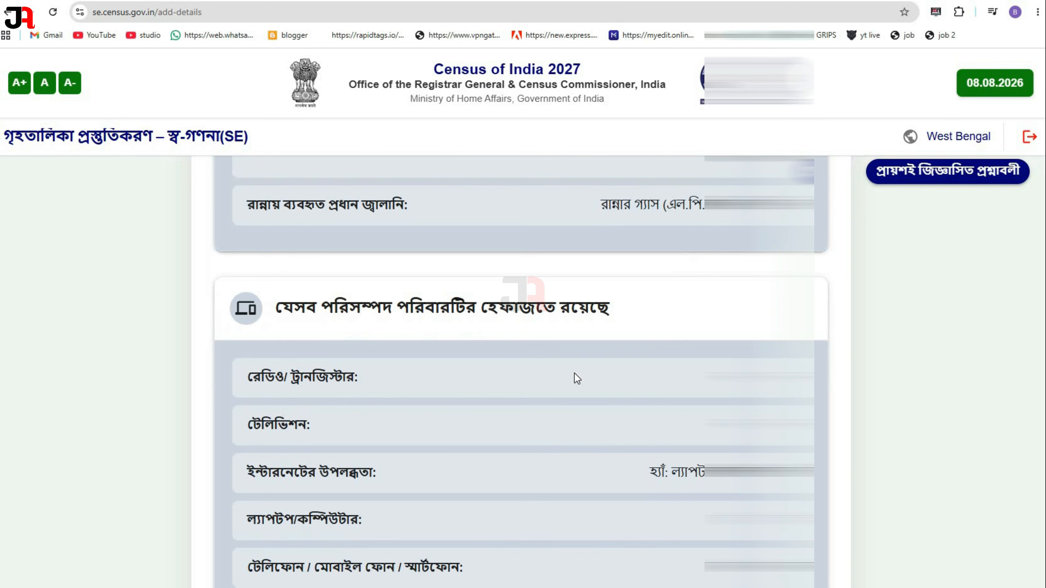
scroll(576, 379, "down", 4)
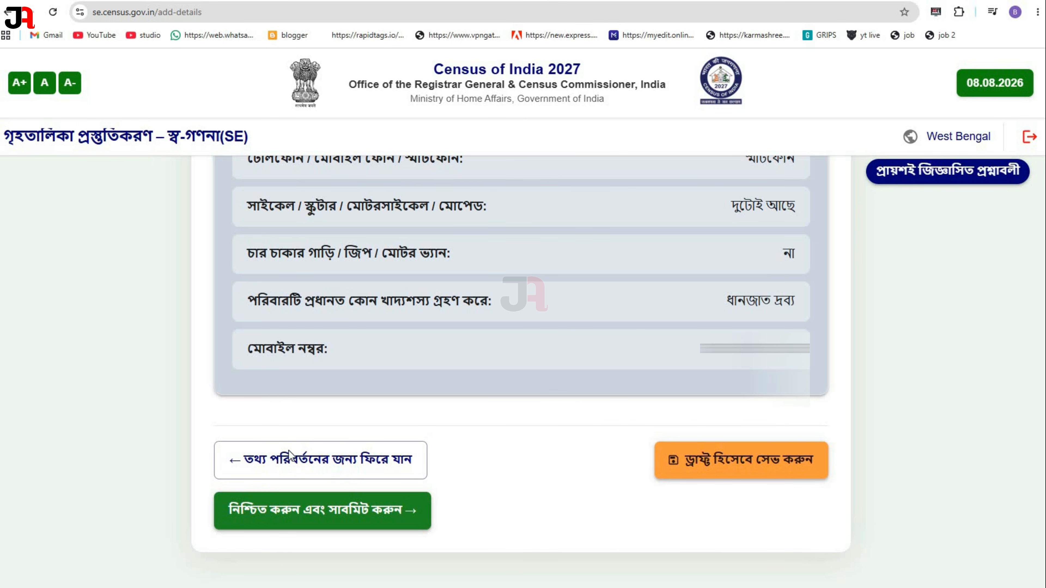
mouse_move(202, 430)
left_mouse_down()
mouse_move(221, 460)
mouse_move(255, 477)
mouse_move(438, 484)
left_mouse_up()
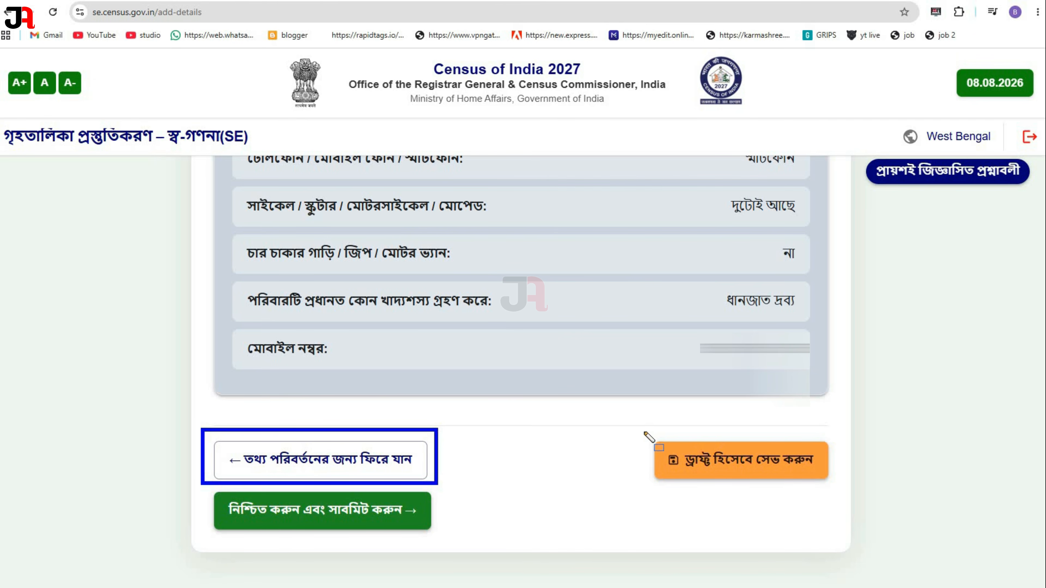
mouse_move(643, 431)
left_mouse_down()
mouse_move(731, 482)
mouse_move(840, 492)
left_mouse_up()
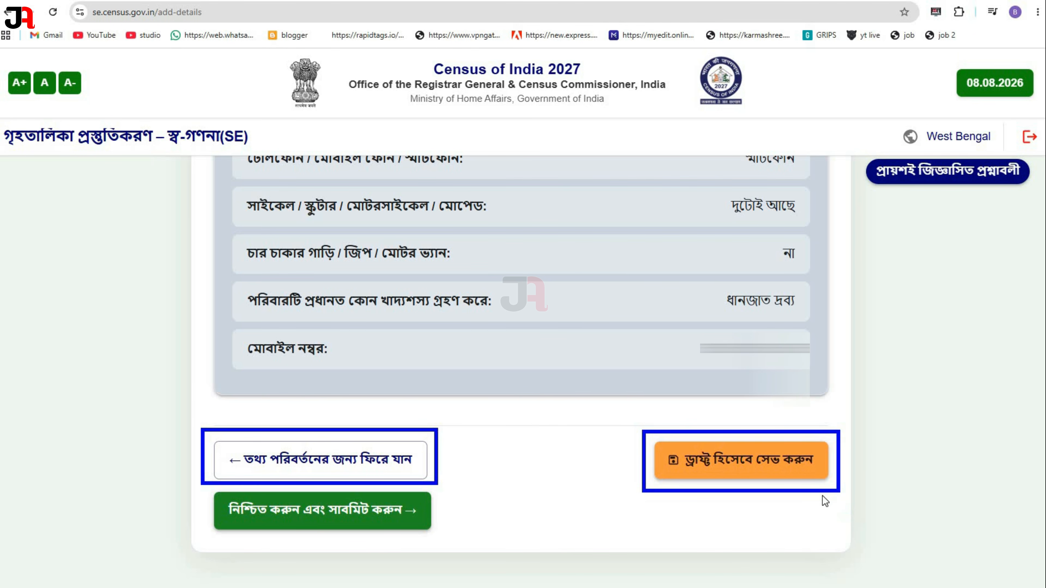
mouse_move(196, 485)
left_mouse_down()
mouse_move(237, 520)
mouse_move(312, 538)
mouse_move(453, 541)
left_mouse_up()
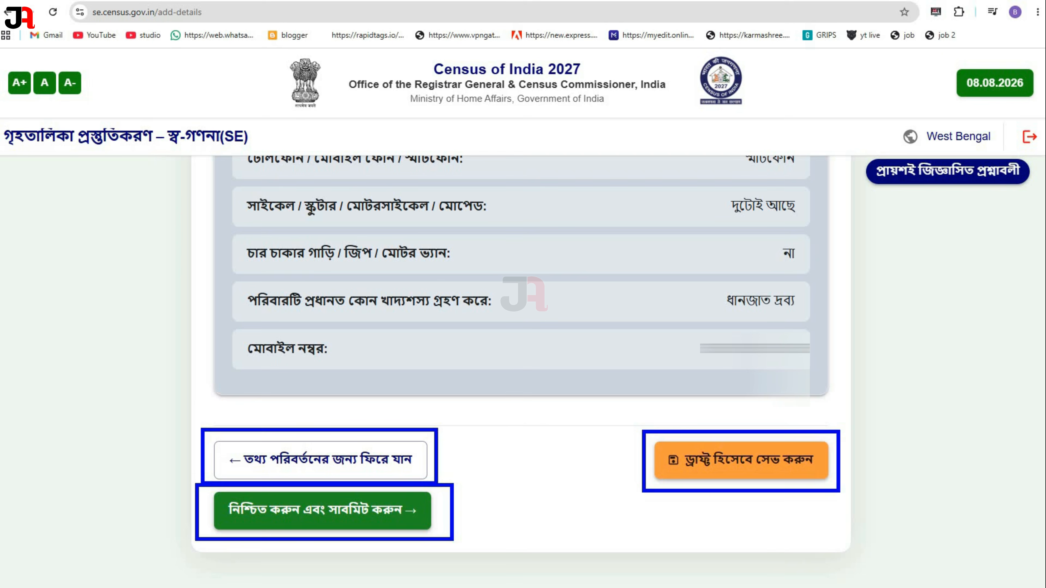
key("Escape")
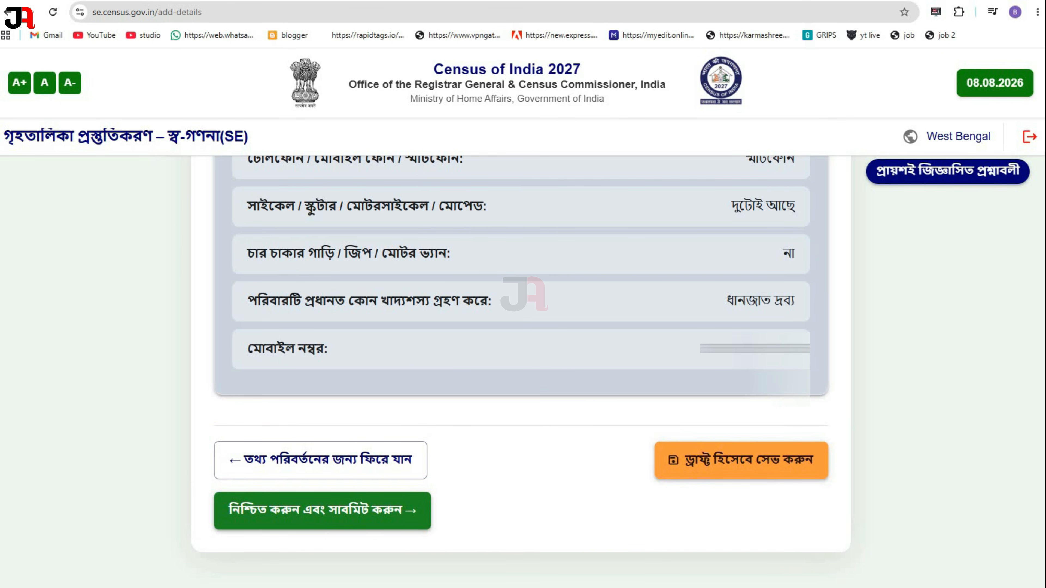
Step: Finally submit the form with Confirm and Submit, answering হ্যাঁ in the confirmation dialog
left_click(352, 515)
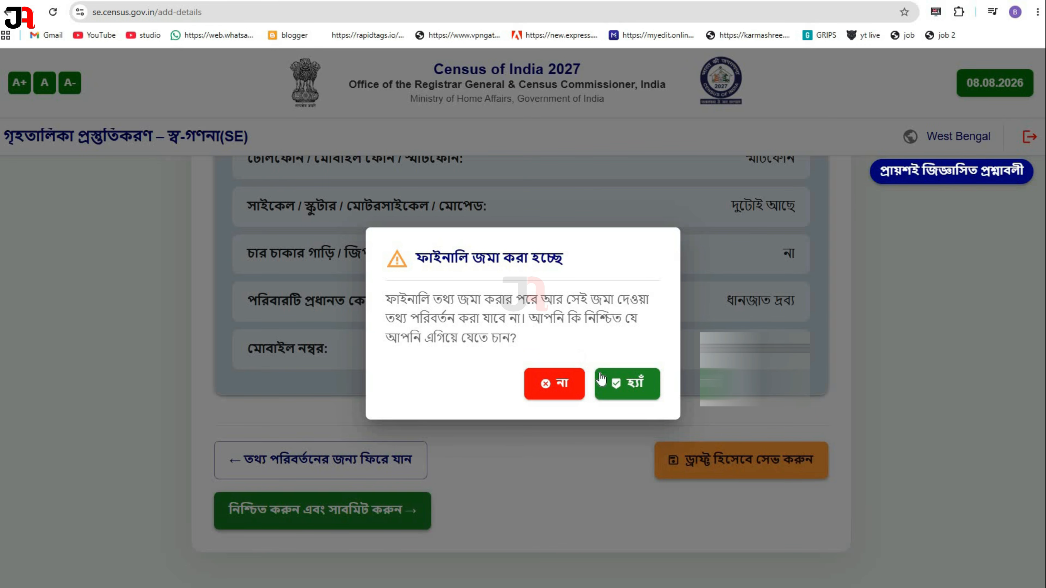
left_click(610, 384)
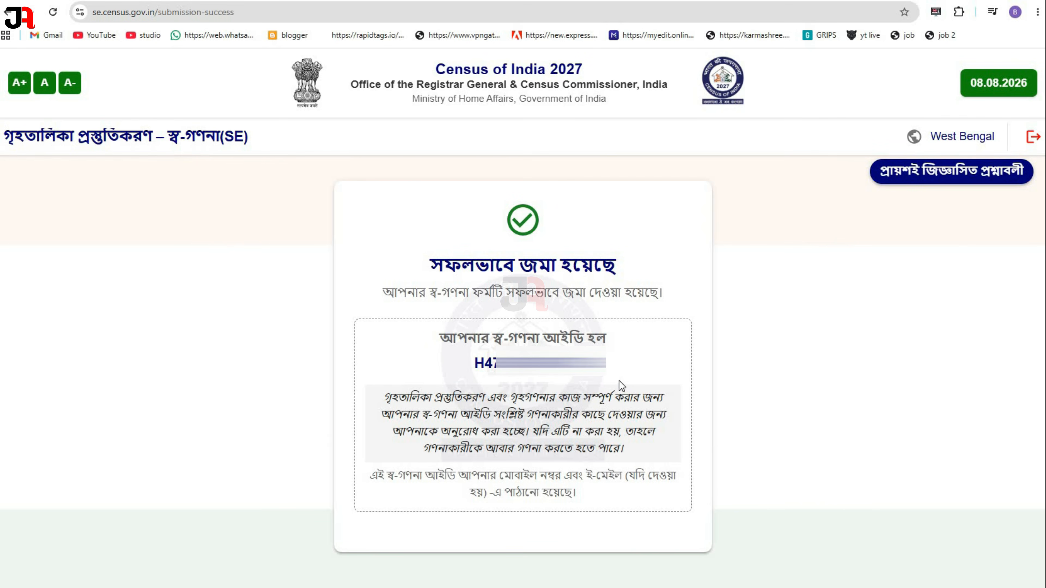